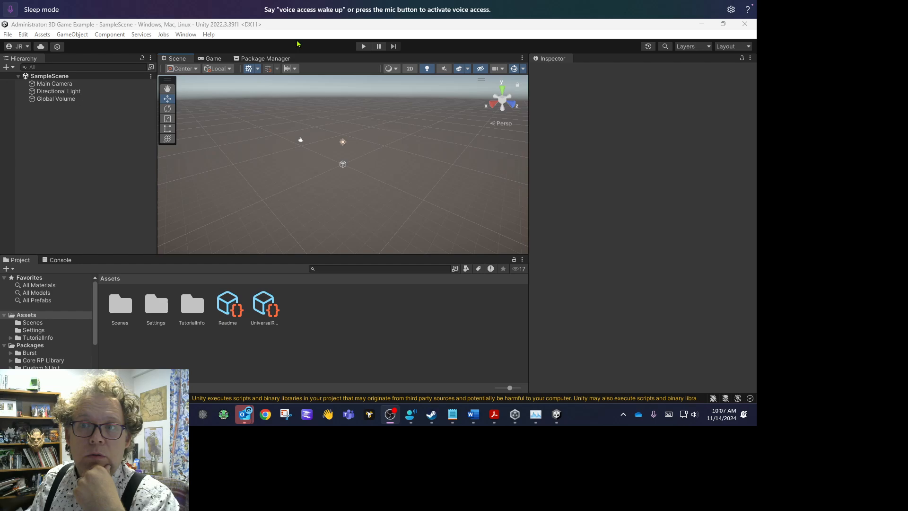
# Search My Assets for "starter", then download and import the Starter Assets - ThirdPerson package
pyautogui.click(265, 59)
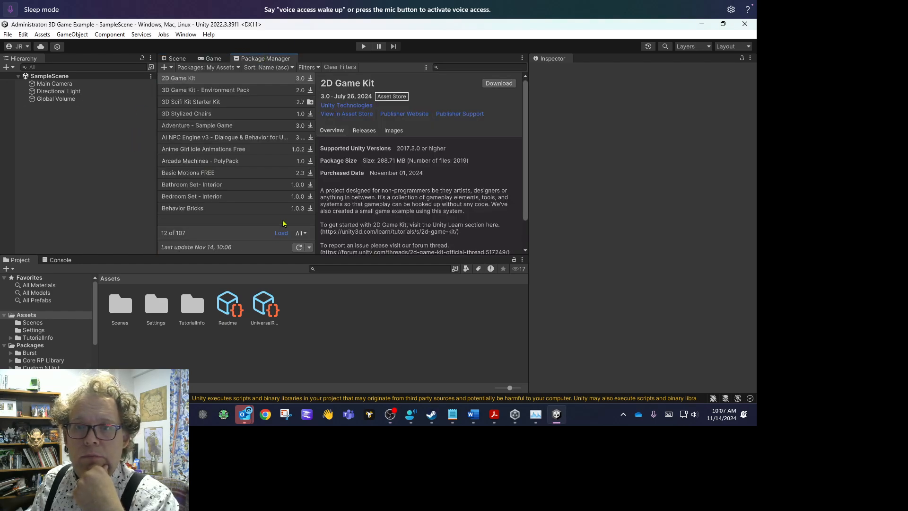
pyautogui.click(468, 70)
pyautogui.write('starter')
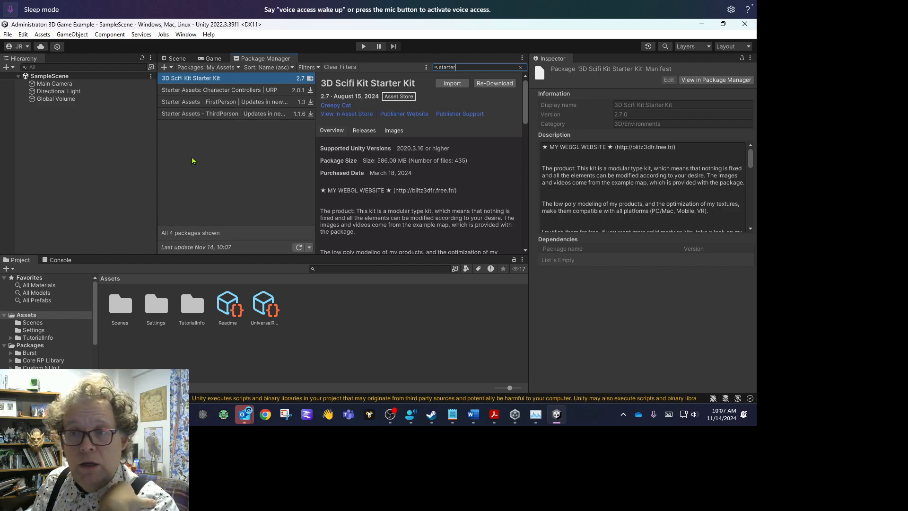
pyautogui.click(216, 115)
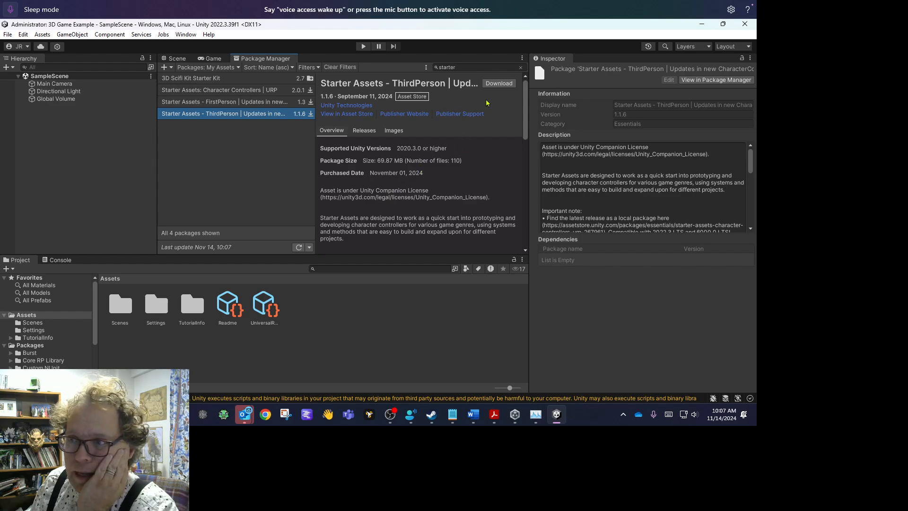
pyautogui.click(499, 83)
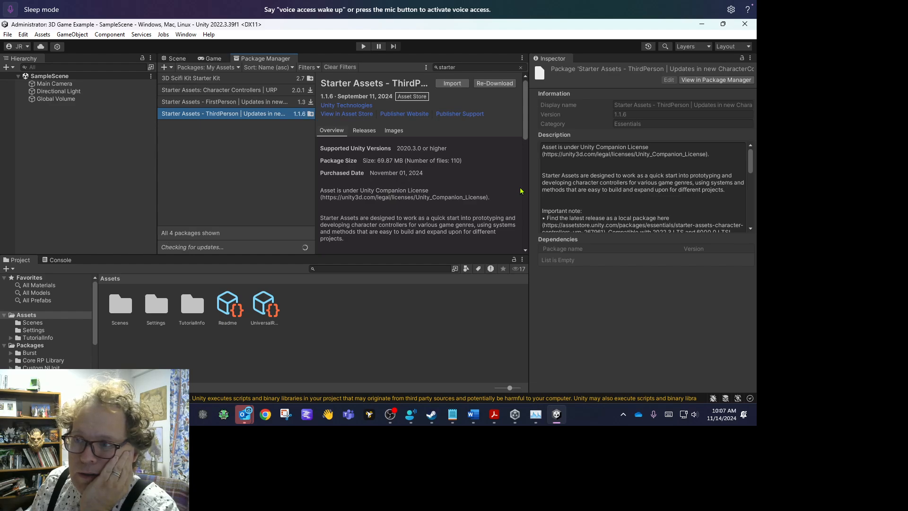
pyautogui.click(452, 84)
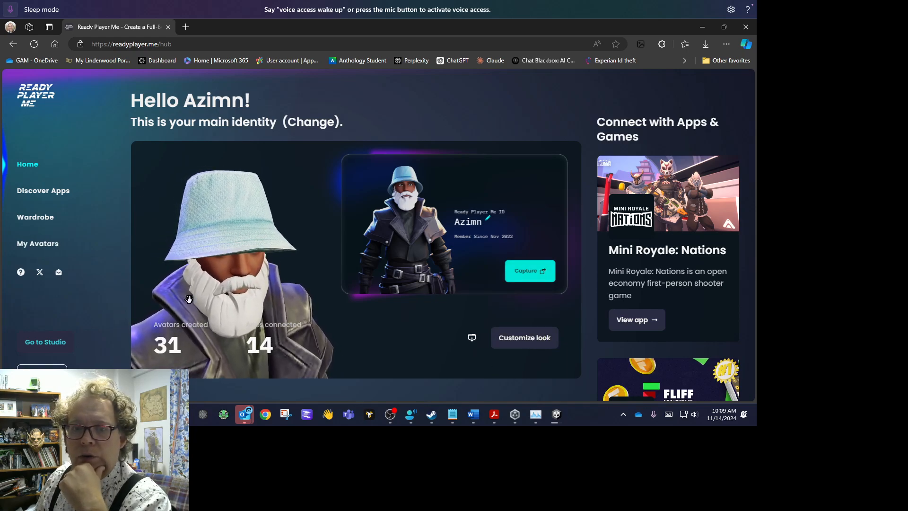
# In Ready Player Me, find the avatar with the light-blue bucket hat and white beard among My Avatars and open it for editing
pyautogui.click(46, 245)
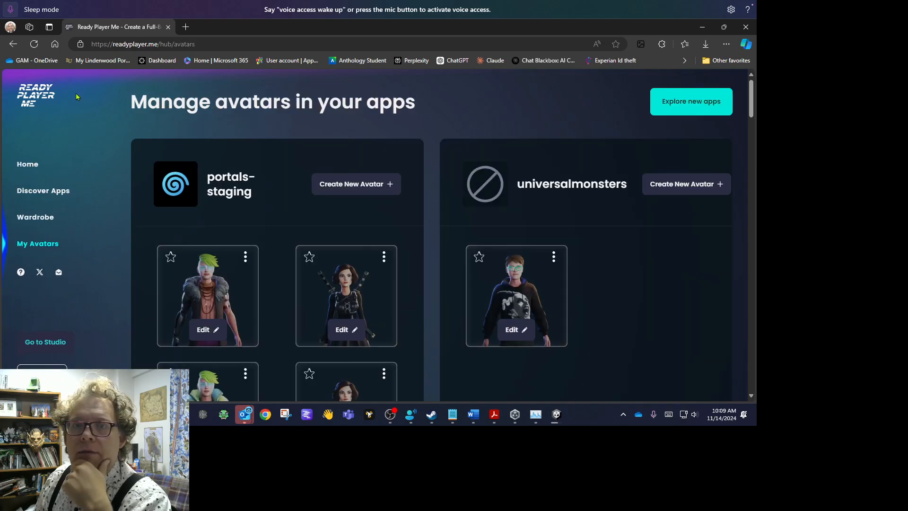
pyautogui.scroll(-15, 620, 260)
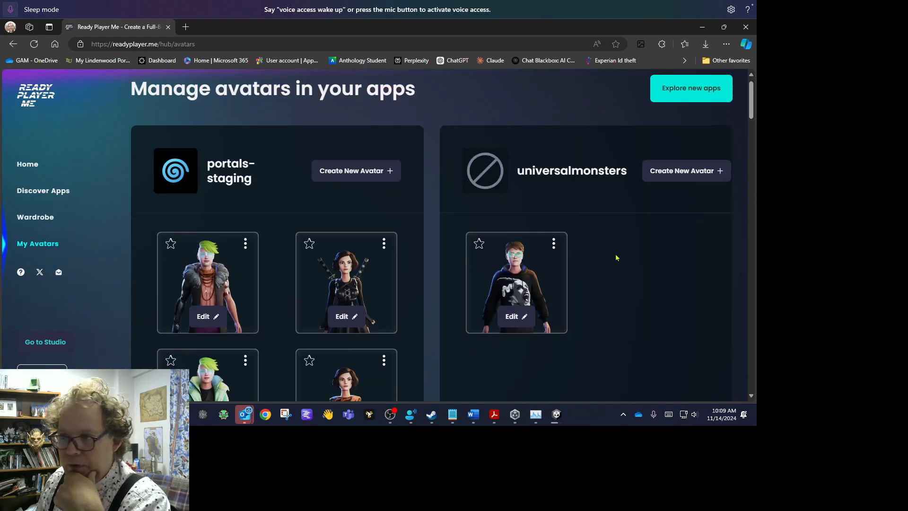
pyautogui.scroll(-8, 619, 261)
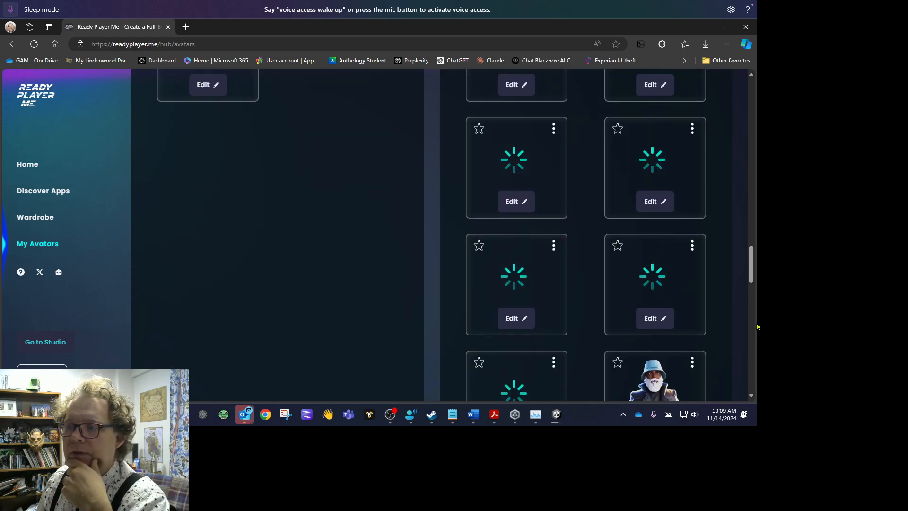
pyautogui.scroll(-4, 728, 300)
pyautogui.scroll(2, 727, 298)
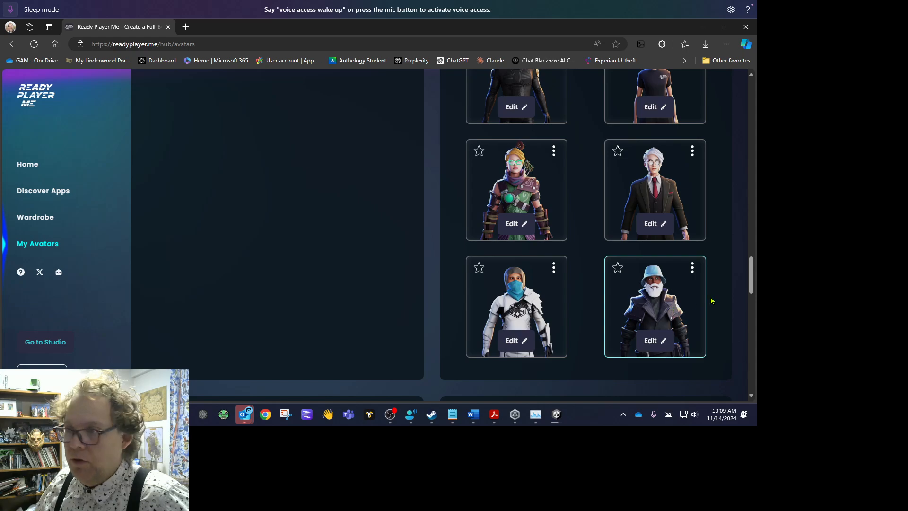
pyautogui.click(655, 340)
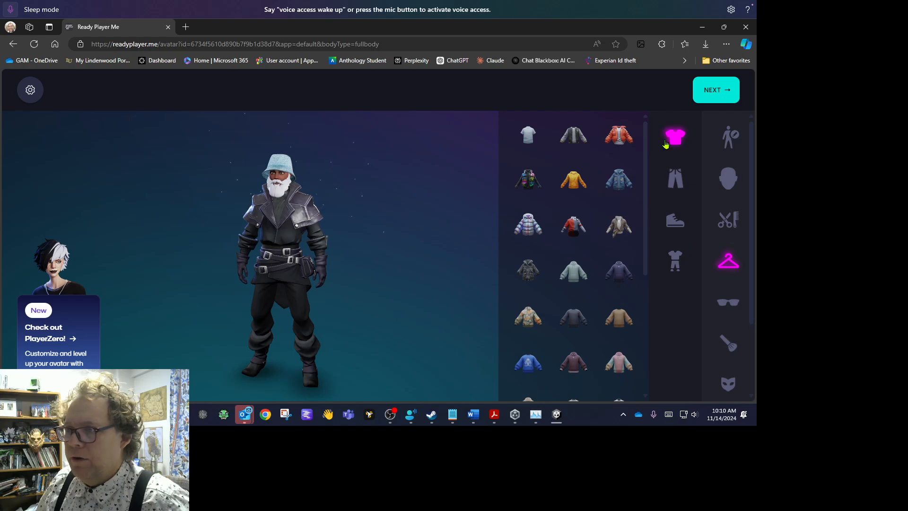
# Examine the avatar's body type, face shape and hairstyle options
pyautogui.click(728, 141)
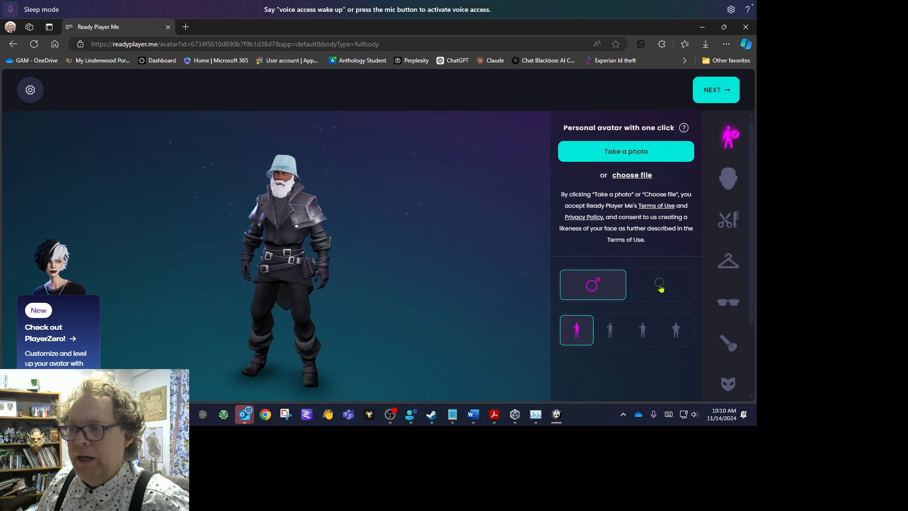
pyautogui.click(729, 178)
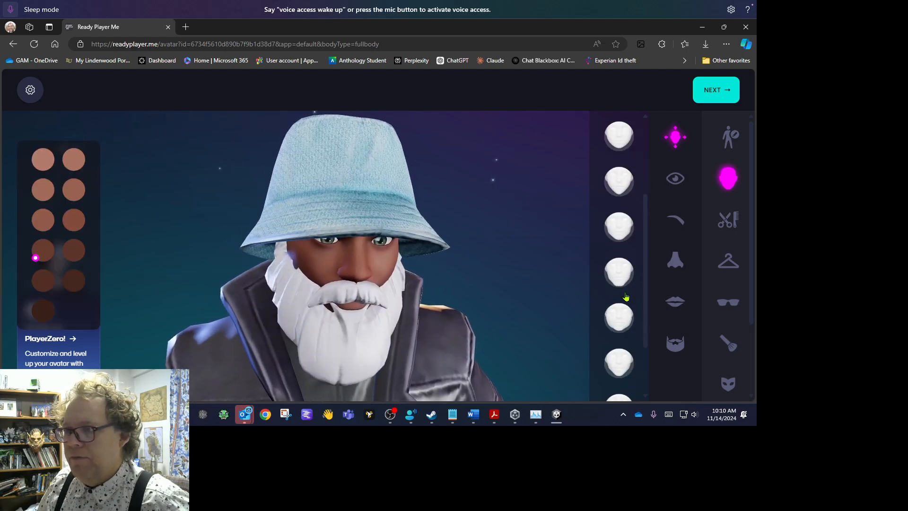
pyautogui.scroll(-2, 625, 296)
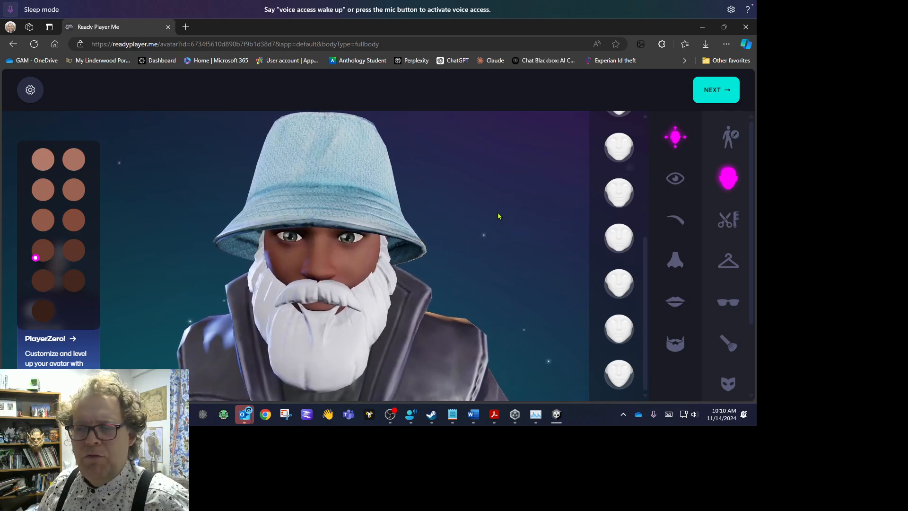
pyautogui.click(726, 221)
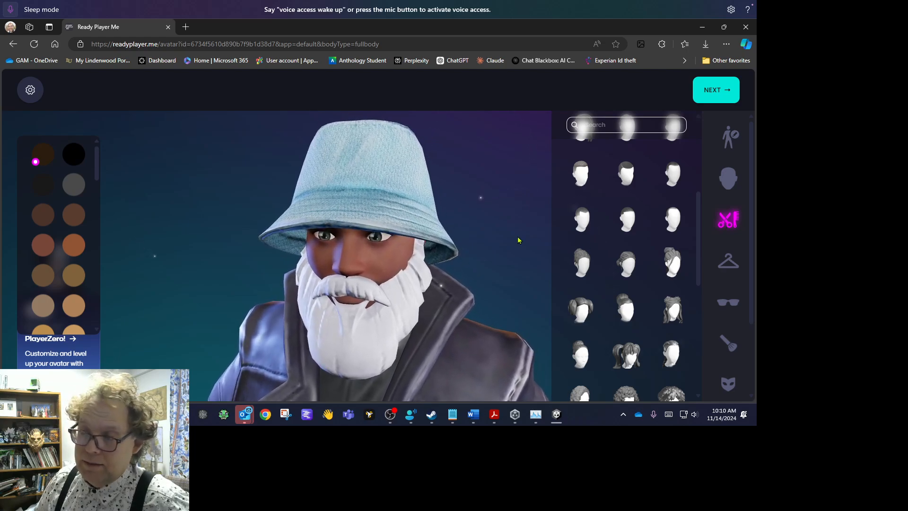
pyautogui.scroll(-5, 657, 227)
pyautogui.scroll(-5, 650, 283)
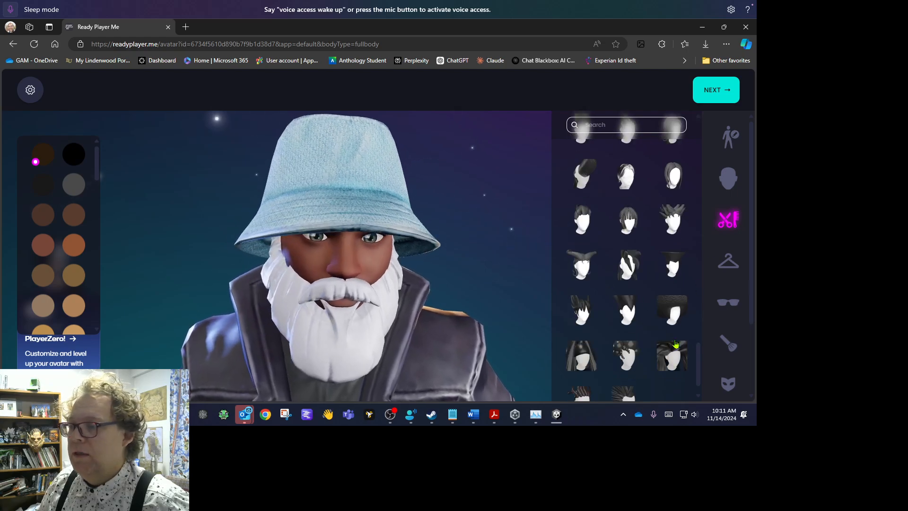
# Try the blue sweater with the white printed design on the avatar and turn the figure to inspect it
pyautogui.click(730, 261)
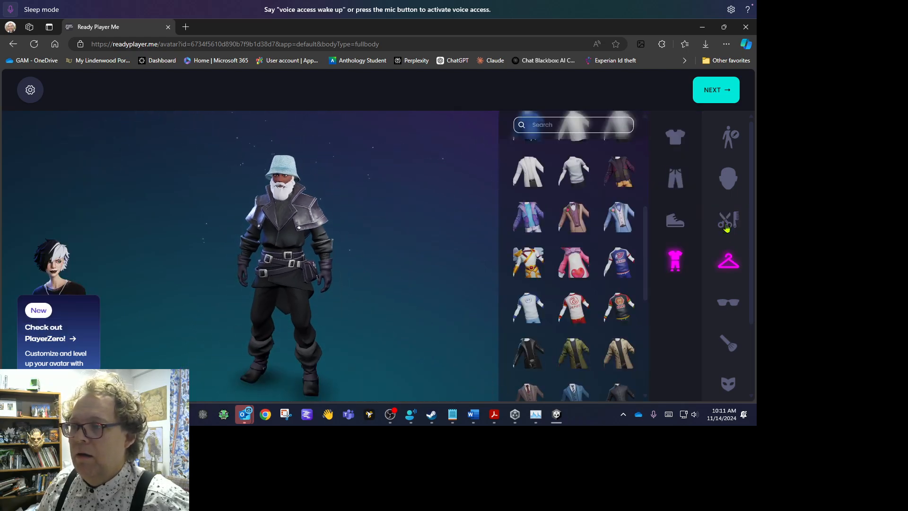
pyautogui.click(679, 139)
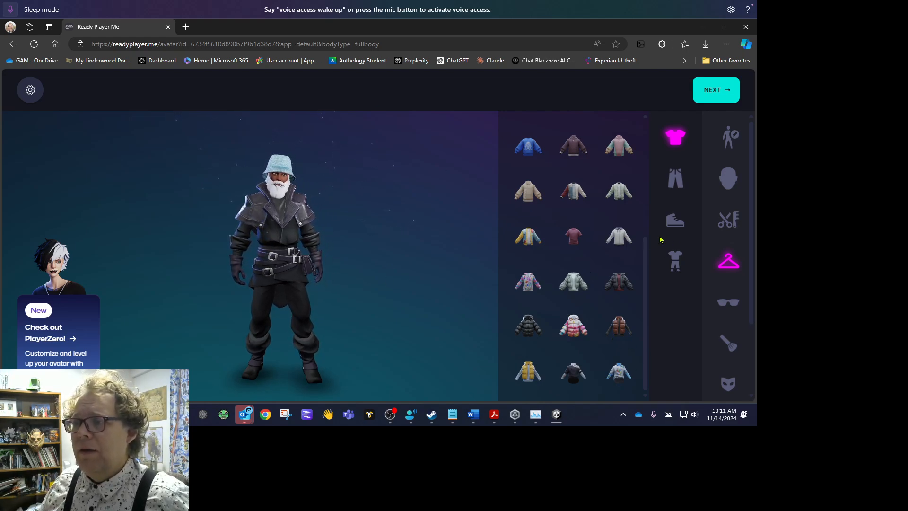
pyautogui.scroll(5, 610, 232)
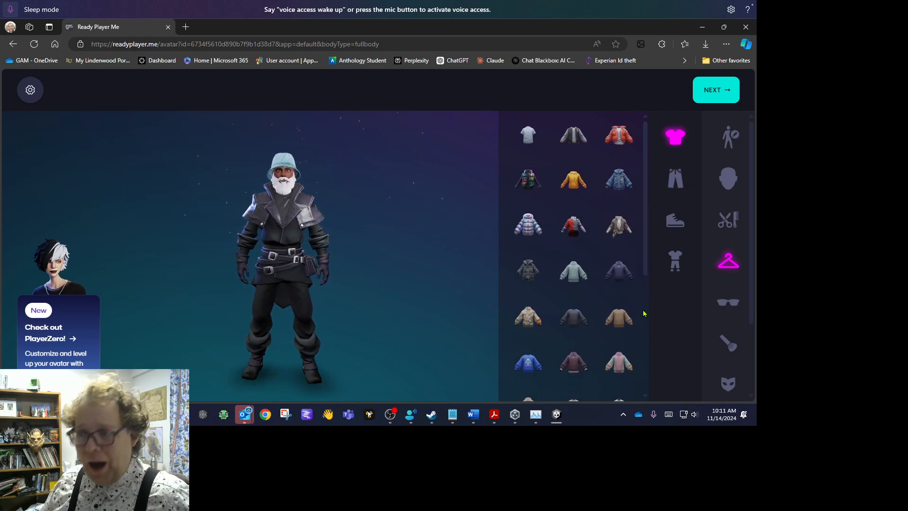
pyautogui.click(529, 368)
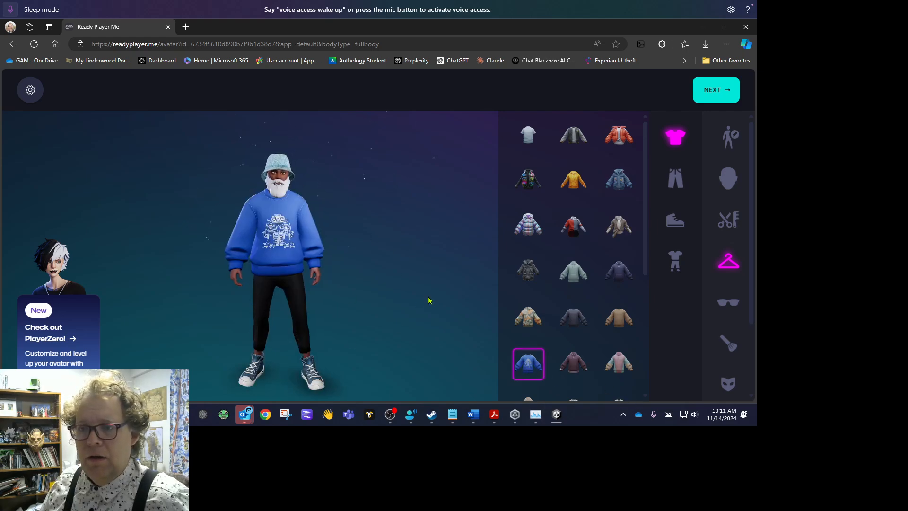
pyautogui.moveTo(427, 301)
pyautogui.mouseDown()
pyautogui.moveTo(296, 314)
pyautogui.moveTo(189, 307)
pyautogui.moveTo(419, 301)
pyautogui.mouseUp()
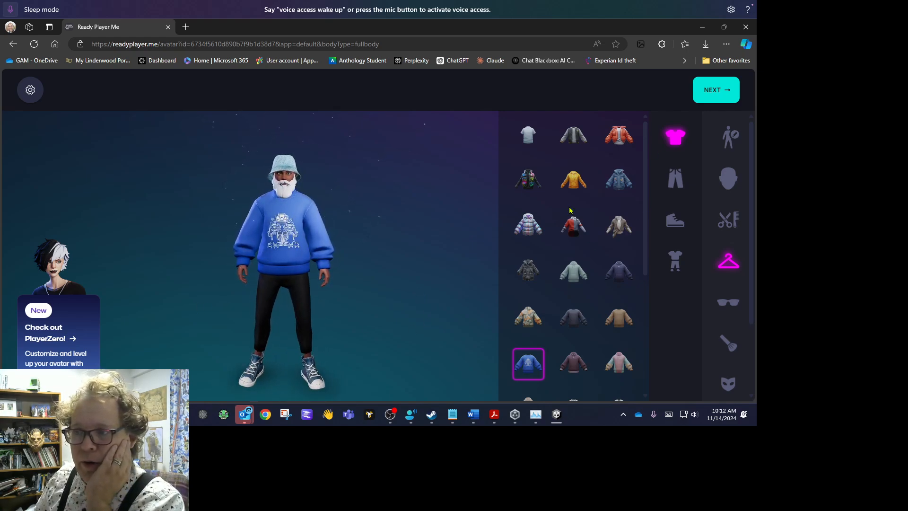
# Try the white-and-gold winged full outfit on the avatar and rotate the figure to inspect it
pyautogui.click(677, 260)
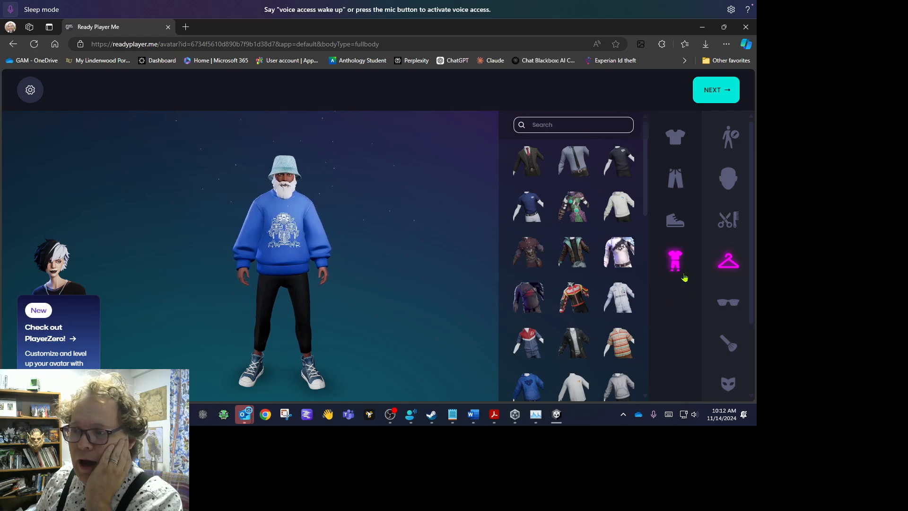
pyautogui.scroll(-2, 596, 288)
pyautogui.scroll(-2, 595, 288)
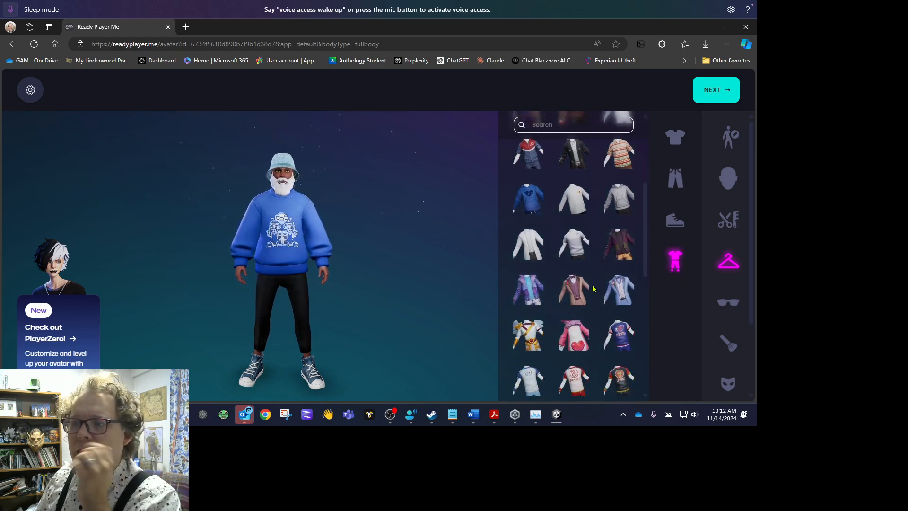
pyautogui.scroll(-3, 615, 308)
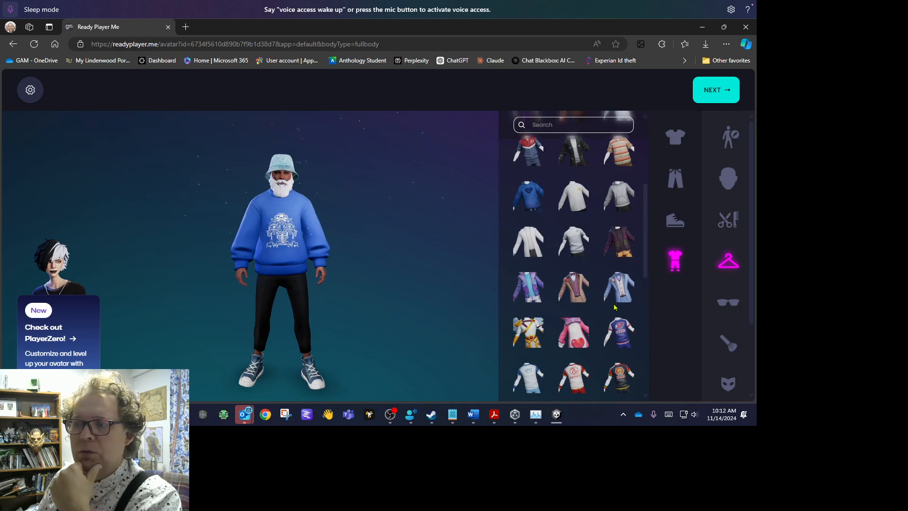
pyautogui.click(529, 206)
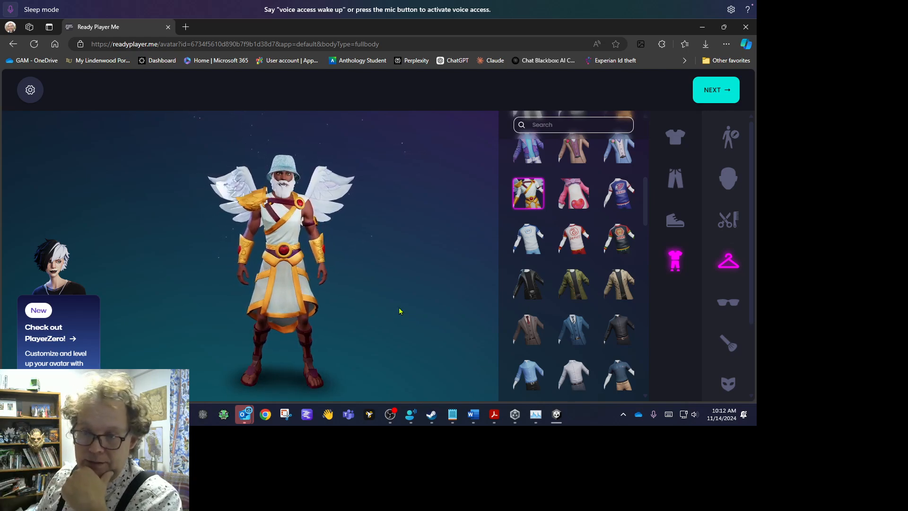
pyautogui.moveTo(399, 310); pyautogui.dragTo(375, 290)
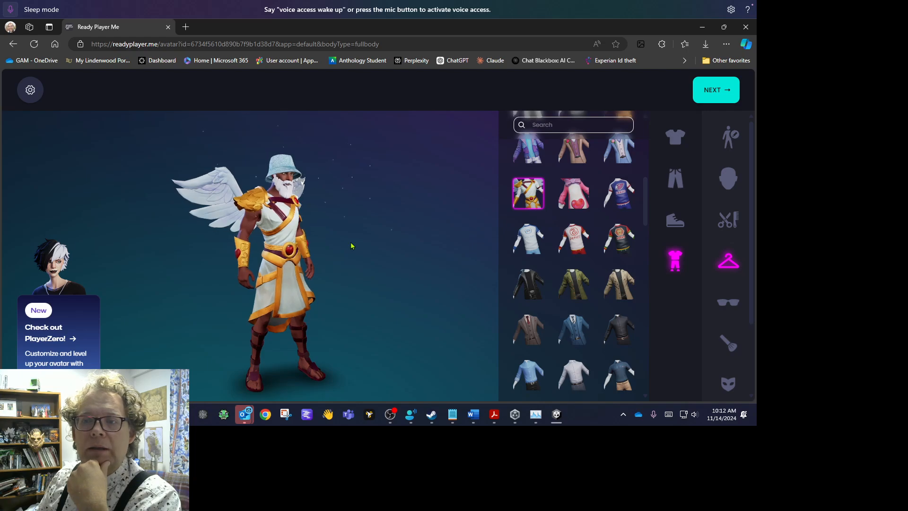
pyautogui.moveTo(351, 246); pyautogui.dragTo(305, 249)
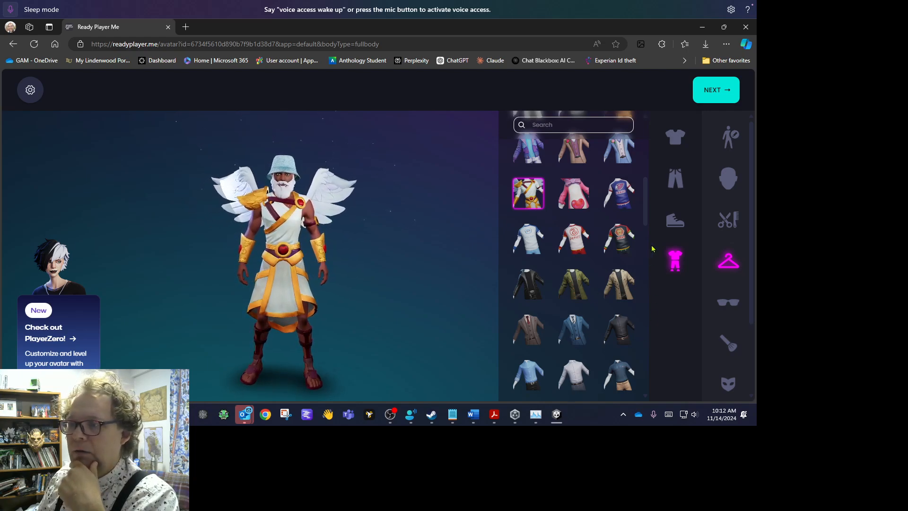
# Try the full outfit with the black top, brown shoulder strap and camouflage trousers on the avatar
pyautogui.moveTo(649, 212); pyautogui.dragTo(660, 368)
pyautogui.scroll(-5, 605, 362)
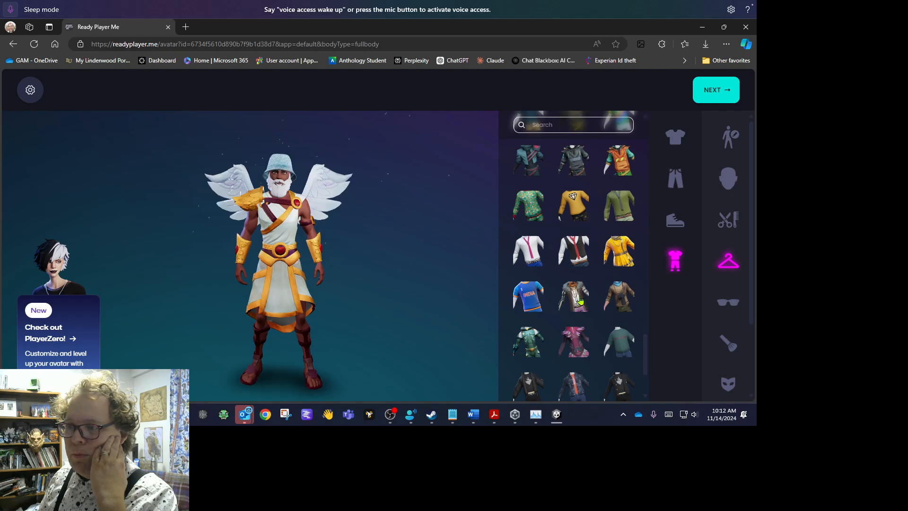
pyautogui.scroll(5, 613, 352)
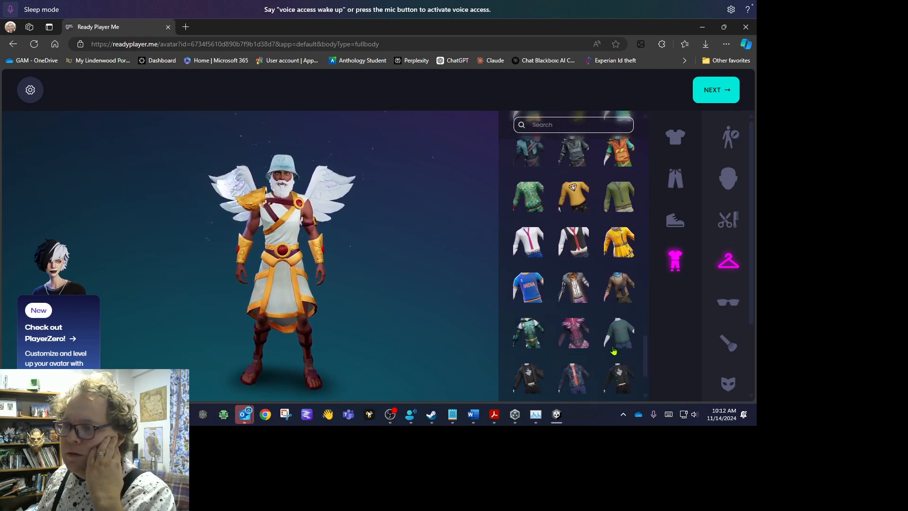
pyautogui.scroll(5, 621, 342)
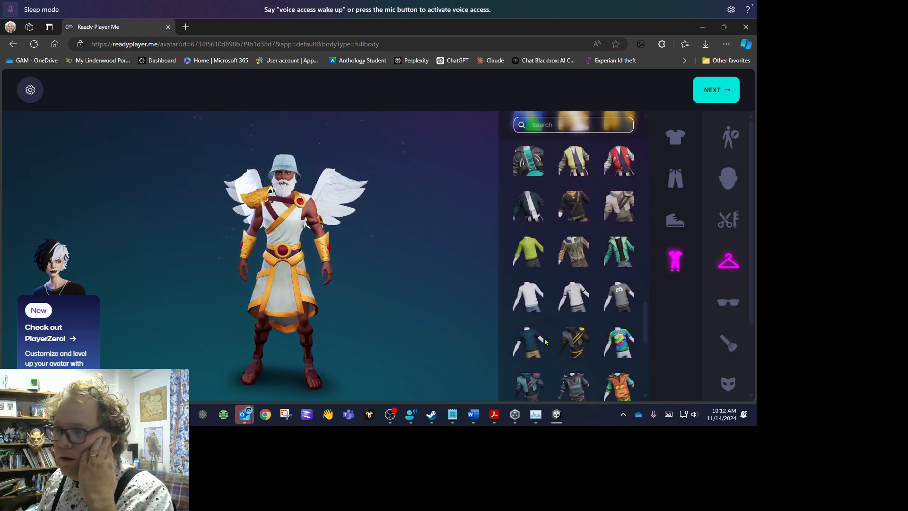
pyautogui.click(582, 348)
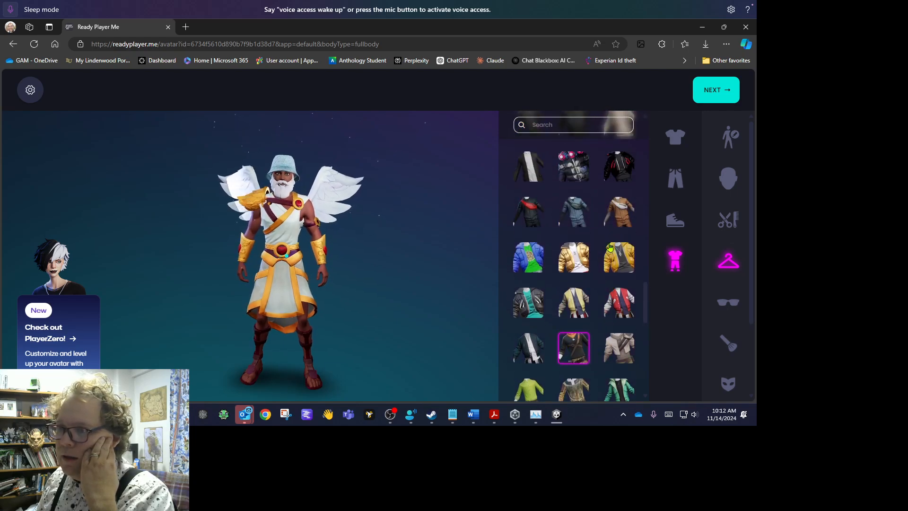
pyautogui.scroll(2, 615, 283)
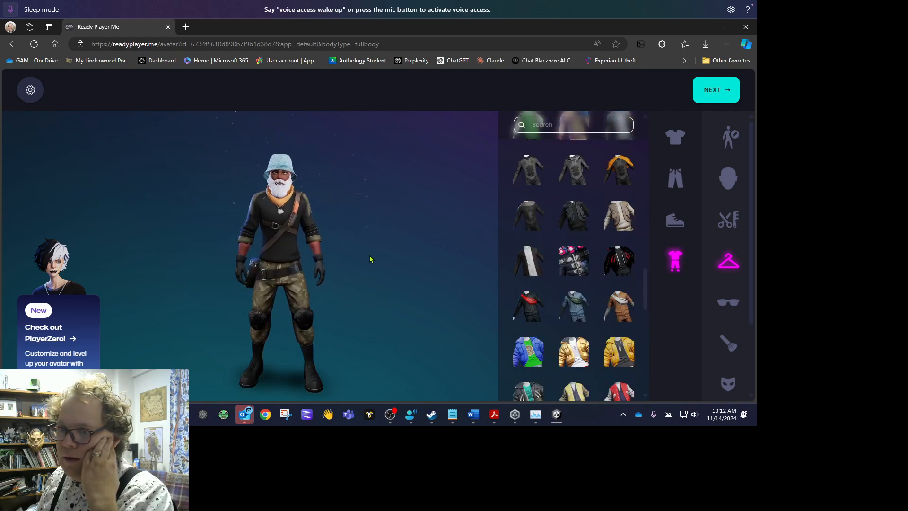
pyautogui.scroll(2, 624, 323)
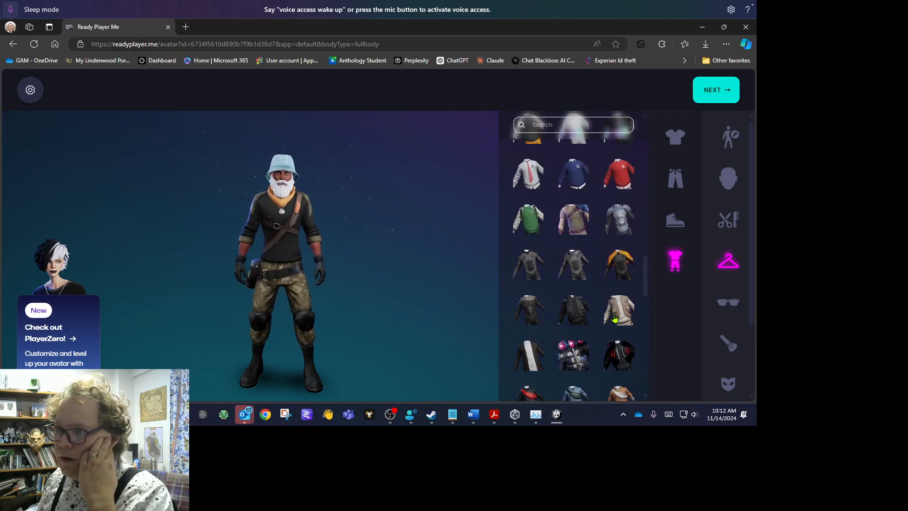
# Try the khaki outfit with shoulder armour on the avatar, inspect it, and switch to the neighbouring grey outfit
pyautogui.click(574, 222)
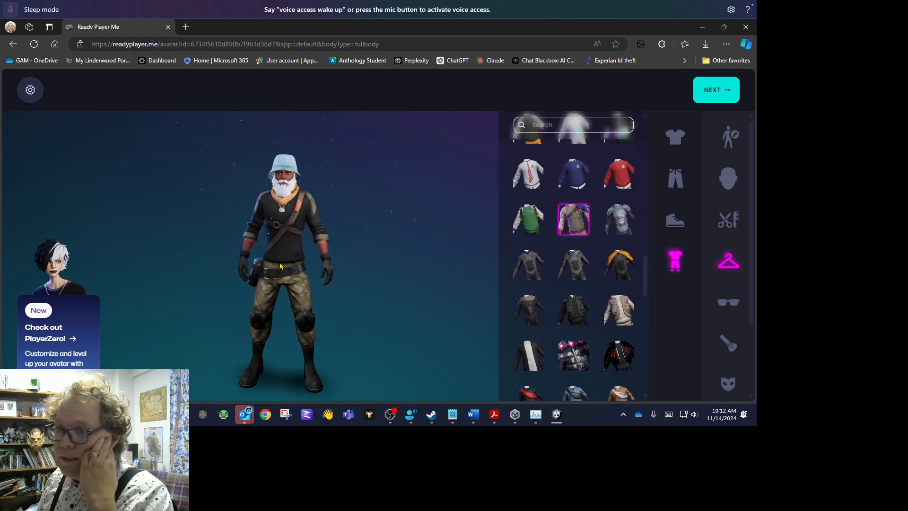
pyautogui.moveTo(362, 280); pyautogui.dragTo(379, 308)
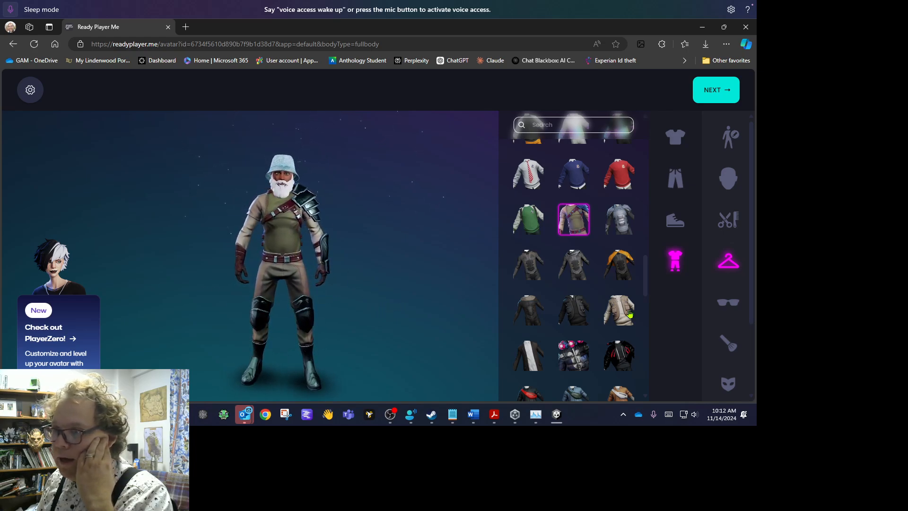
pyautogui.click(627, 235)
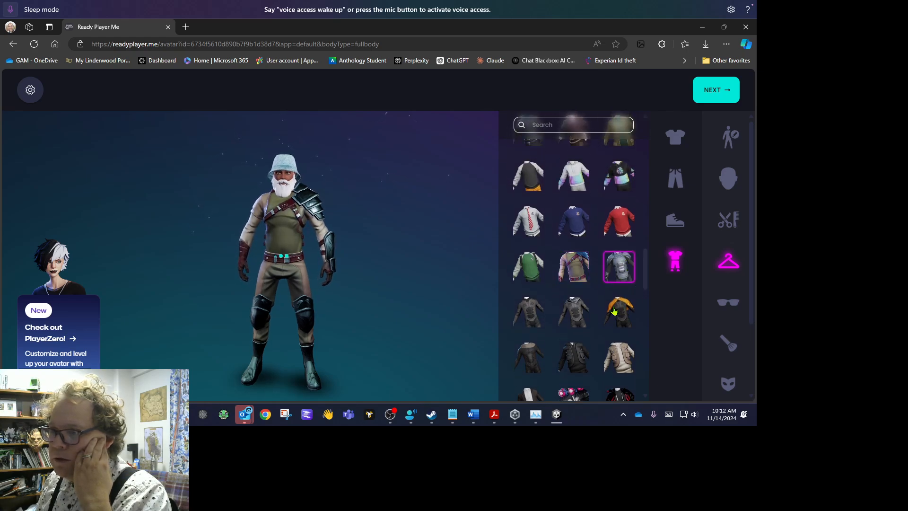
# Dress the avatar in the dark grey full outfit with caped shoulders and buckled belts, and turn the figure to inspect it
pyautogui.scroll(4, 614, 284)
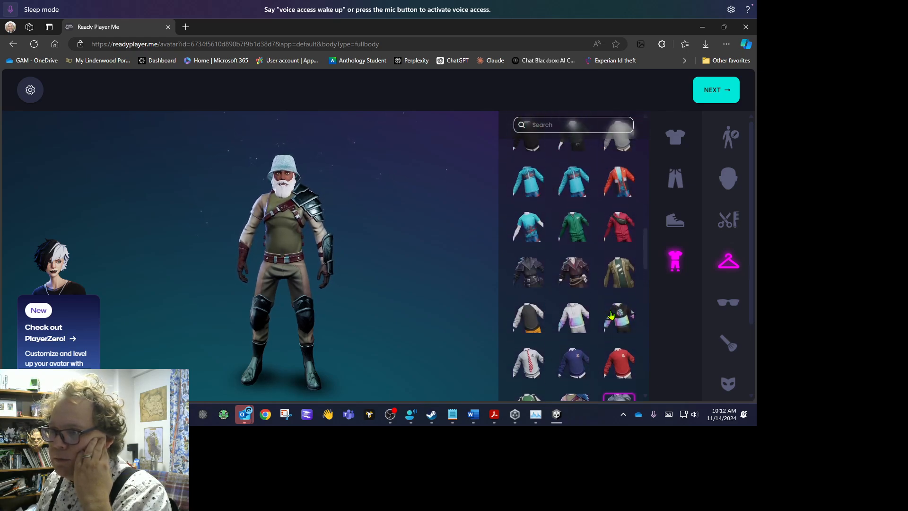
pyautogui.click(516, 272)
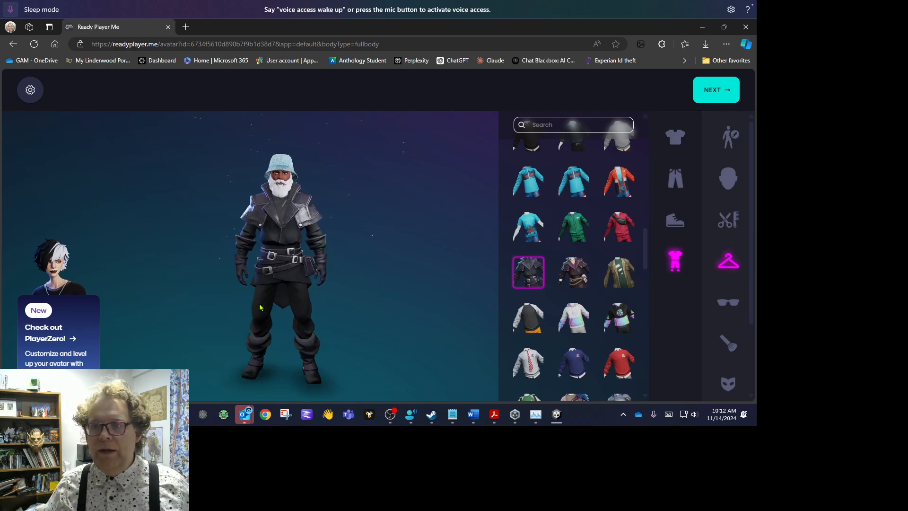
pyautogui.moveTo(322, 308); pyautogui.dragTo(391, 296)
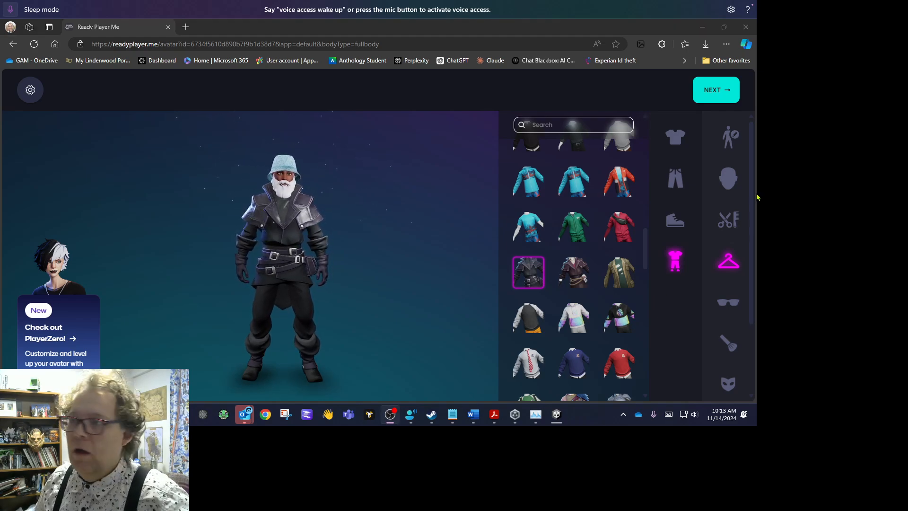
# Leave the avatar editor, return to the My Avatars overview and reload the page
pyautogui.rightClick(14, 45)
pyautogui.click(38, 60)
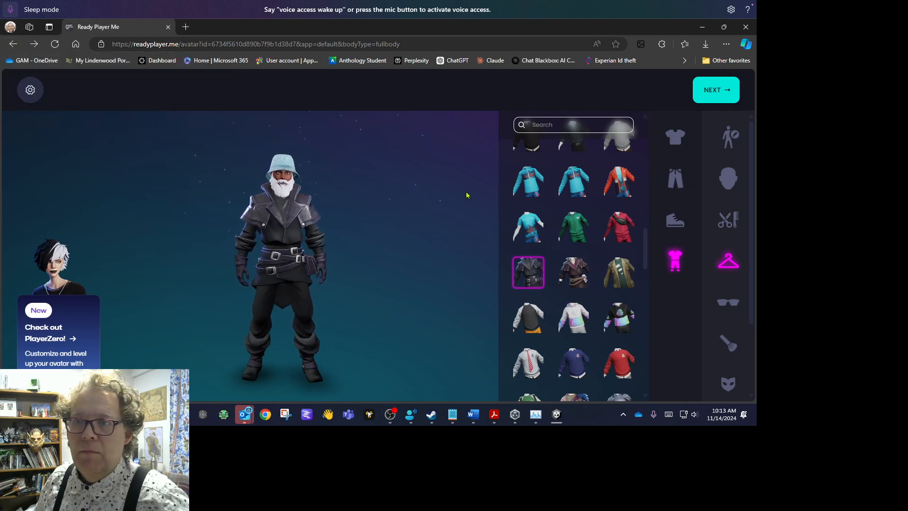
pyautogui.click(13, 43)
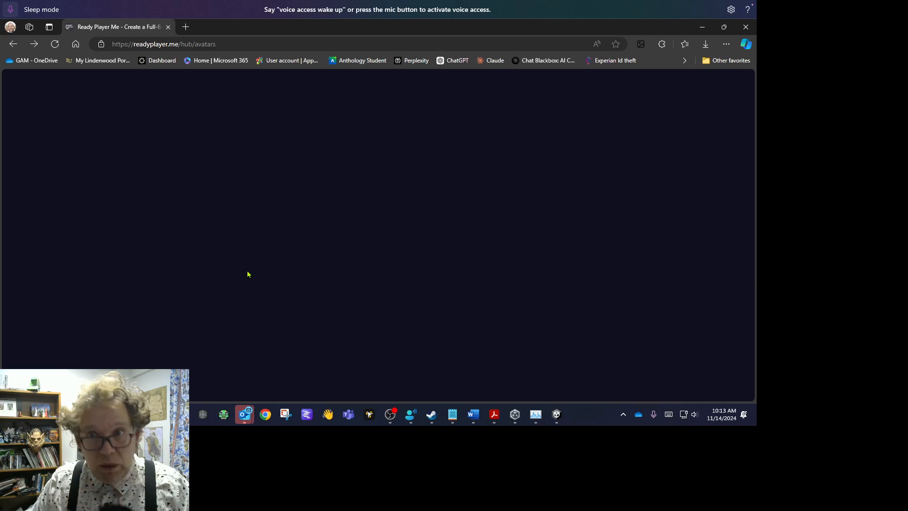
pyautogui.click(55, 44)
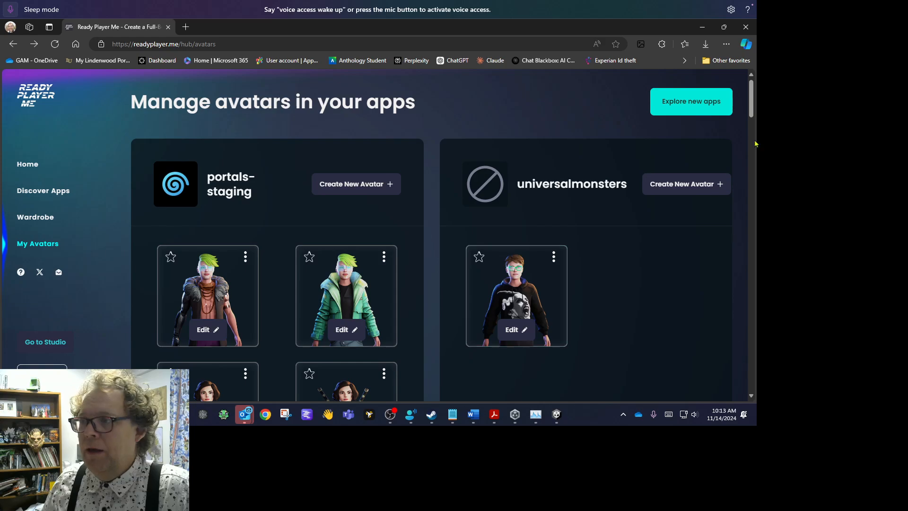
# Download the avatar with the white armoured outfit and blue face scarf from the Ready Player Me group as a .glb file
pyautogui.moveTo(751, 99); pyautogui.dragTo(752, 292)
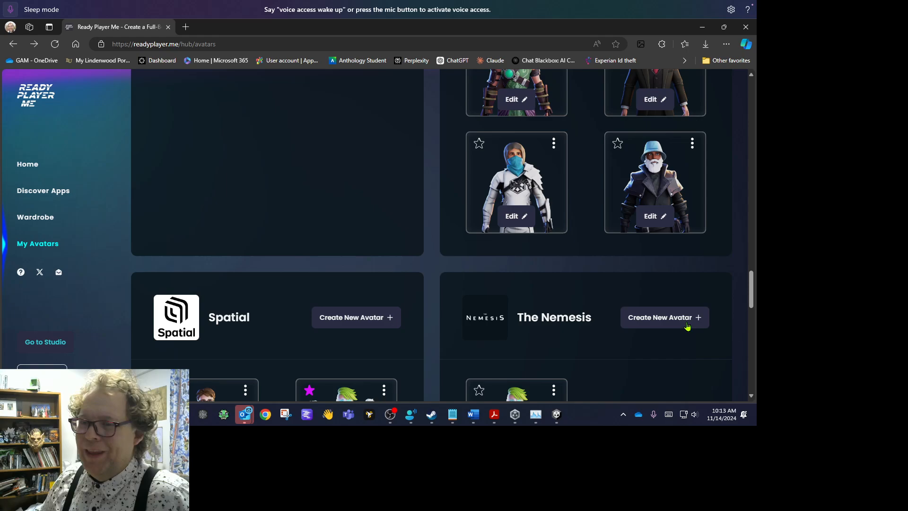
pyautogui.scroll(-7, 725, 330)
pyautogui.click(692, 286)
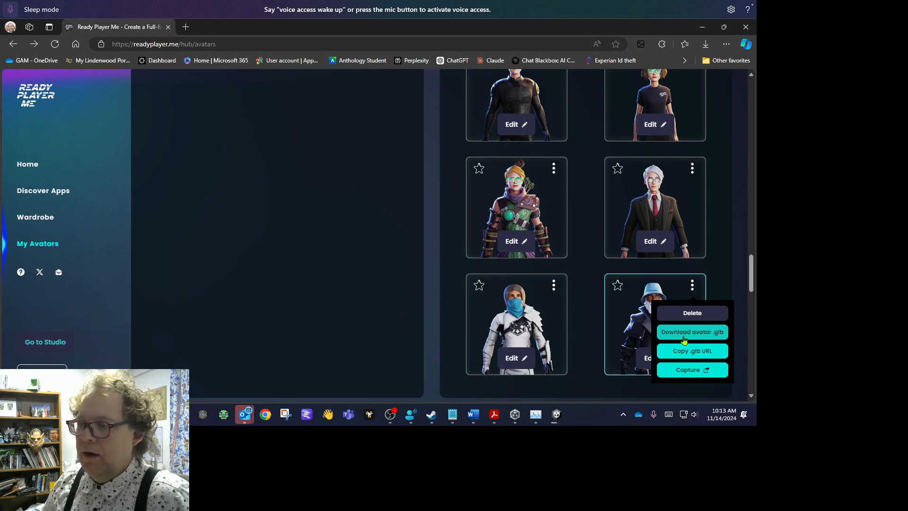
pyautogui.click(554, 285)
pyautogui.click(554, 285)
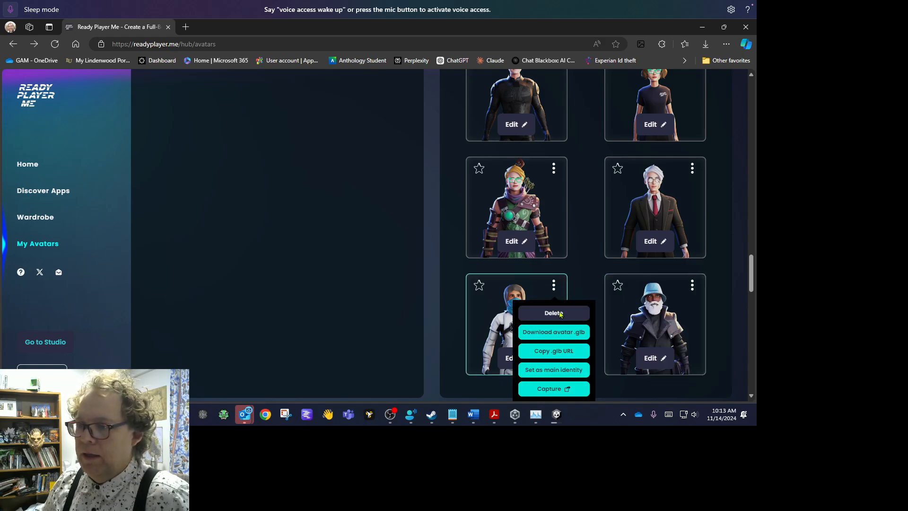
pyautogui.click(574, 333)
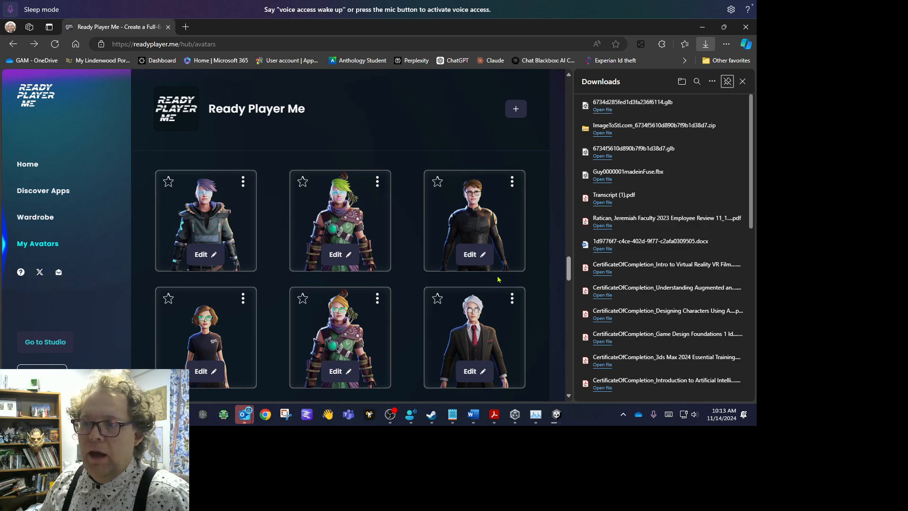
# Look through the avatars listed for the other apps, such as The Nemesis, TwinWorld, VRChat and Yabal
pyautogui.scroll(-15, 371, 270)
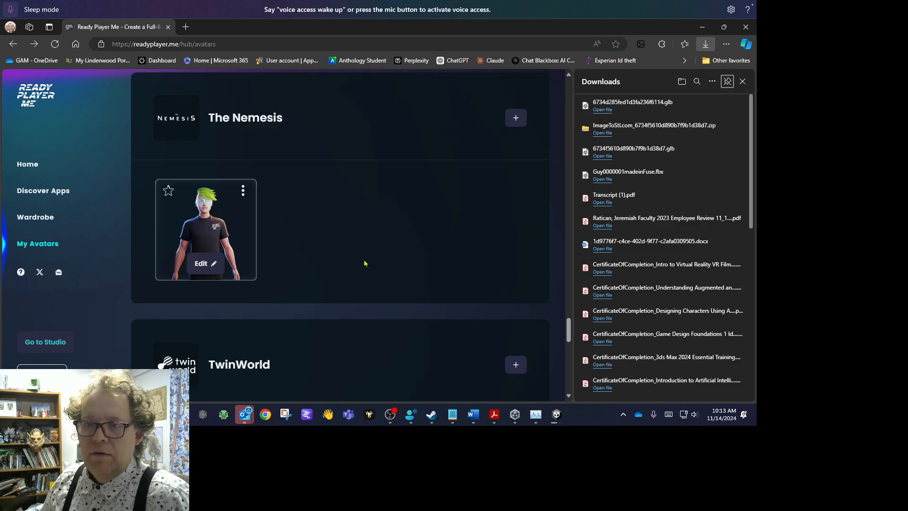
pyautogui.scroll(-4, 366, 264)
pyautogui.scroll(-5, 383, 263)
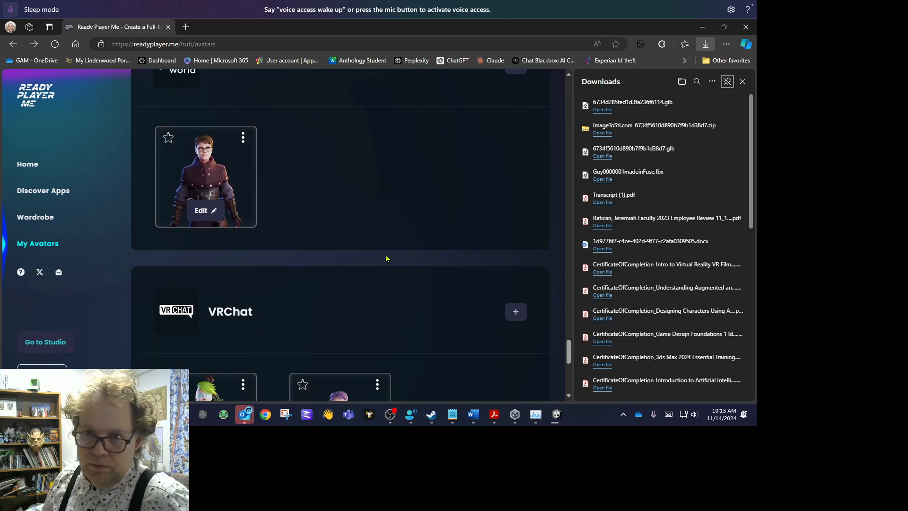
pyautogui.scroll(-3, 502, 282)
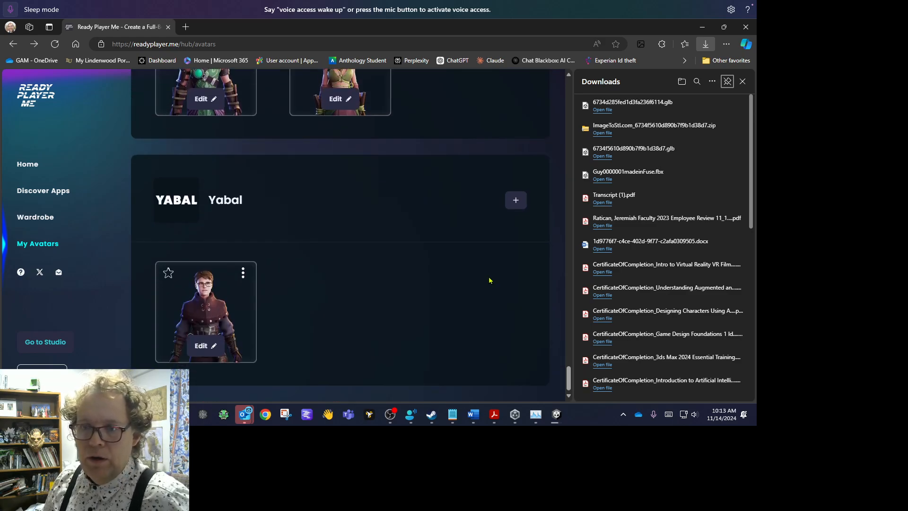
pyautogui.scroll(8, 425, 288)
pyautogui.scroll(5, 456, 282)
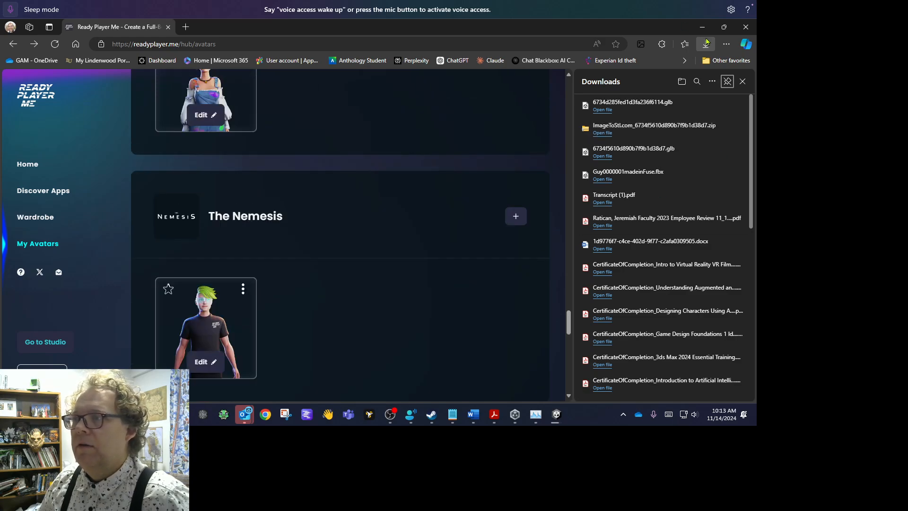
# Switch from the browser to Blender and start a new General file
pyautogui.click(705, 28)
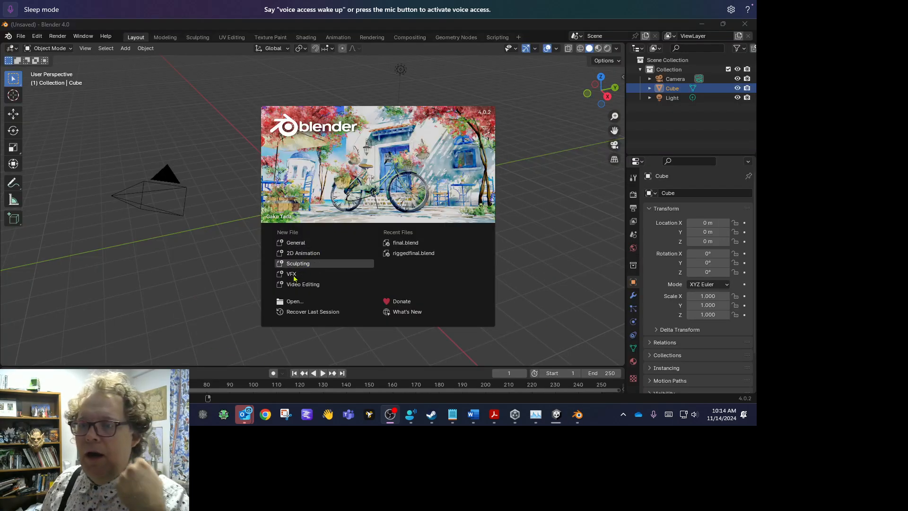
pyautogui.click(310, 244)
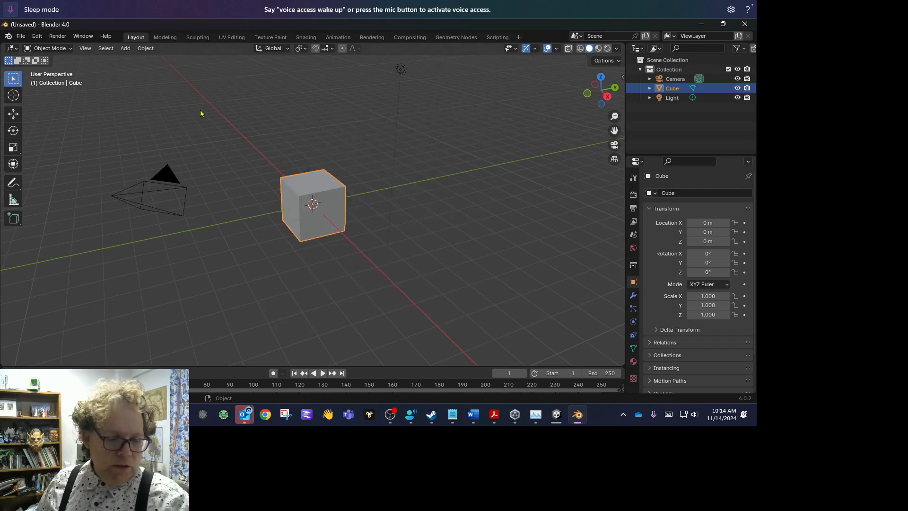
pyautogui.click(438, 162)
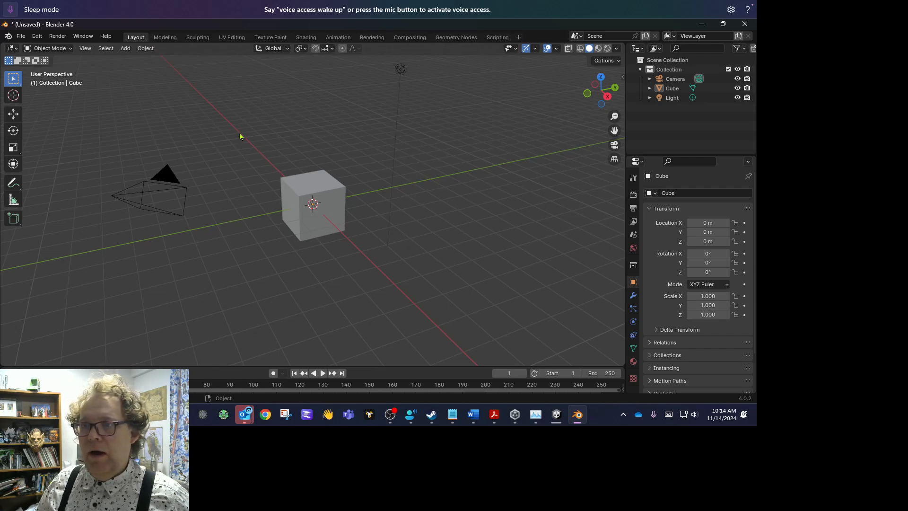
pyautogui.moveTo(240, 133); pyautogui.dragTo(383, 256)
pyautogui.press('x')
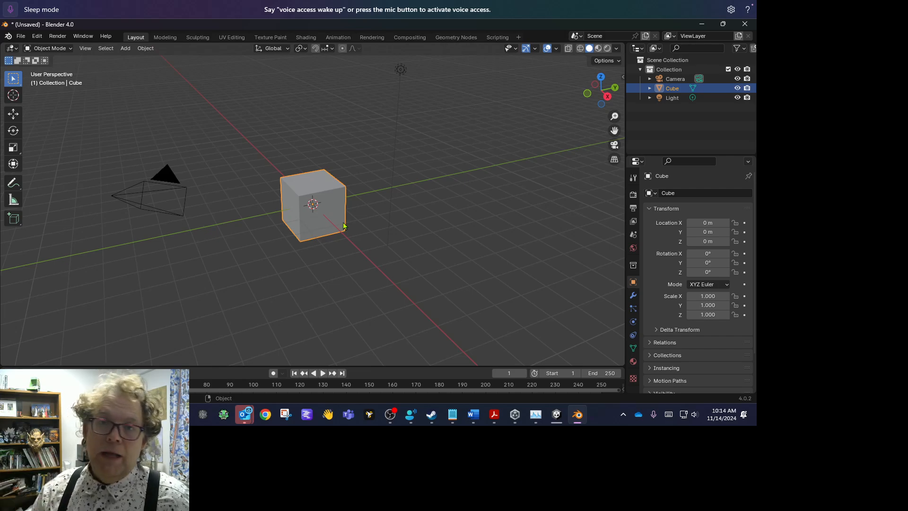
pyautogui.click(282, 158)
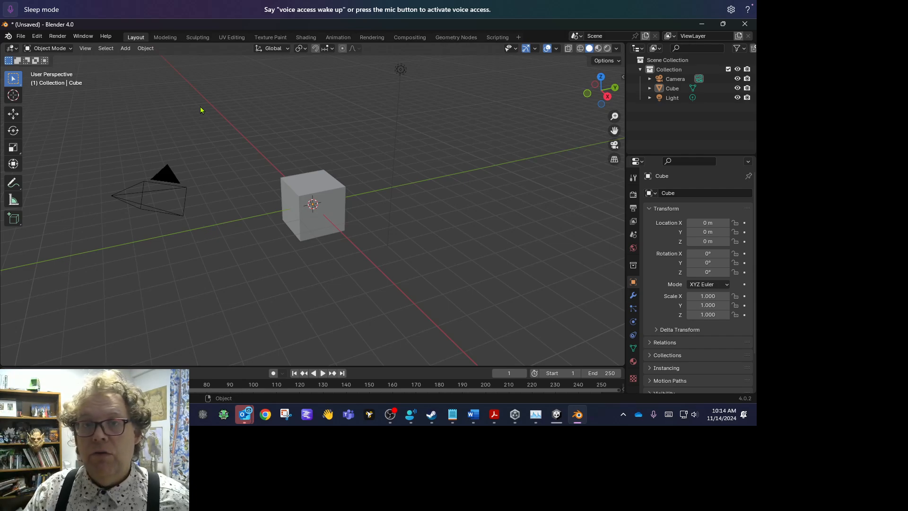
# Delete the default cube and light from the scene
pyautogui.moveTo(260, 146); pyautogui.dragTo(396, 289)
pyautogui.press('x')
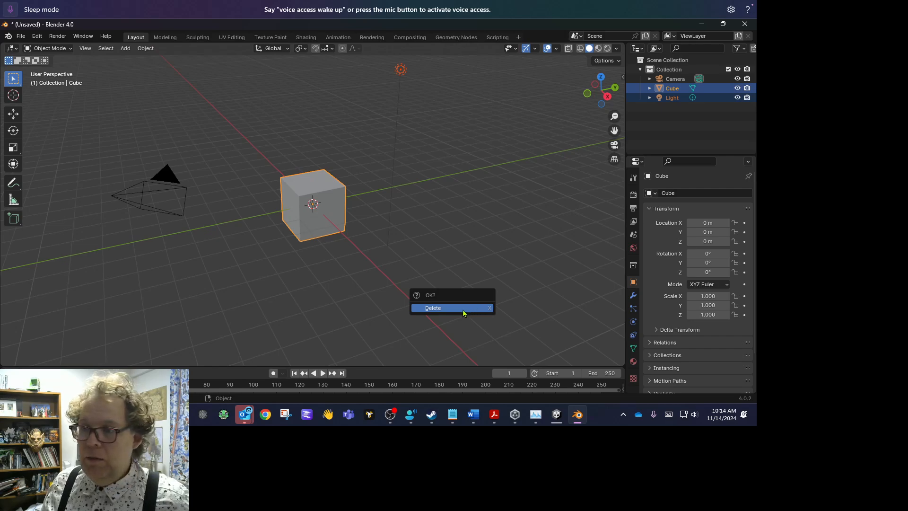
pyautogui.click(463, 313)
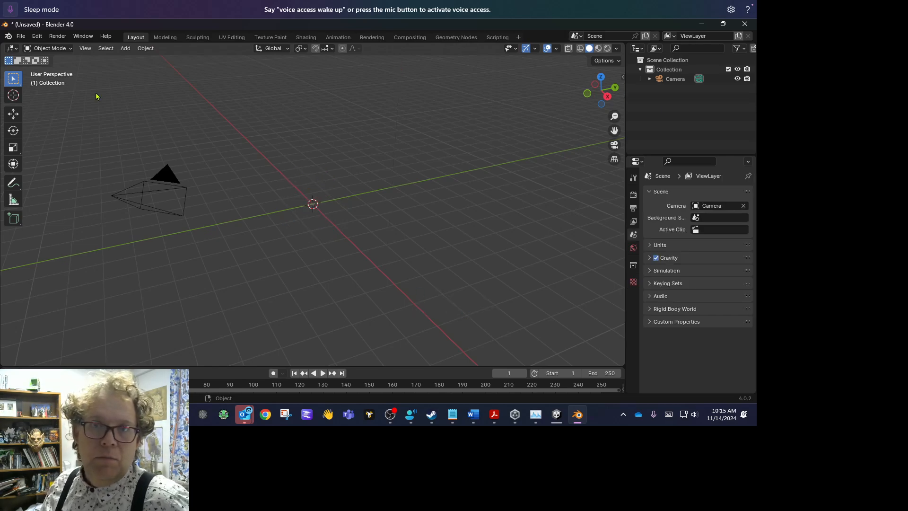
# Import the glTF 2.0 avatar file 6734f5610d890b7f9b1d38d7.glb from the Downloads folder
pyautogui.click(20, 36)
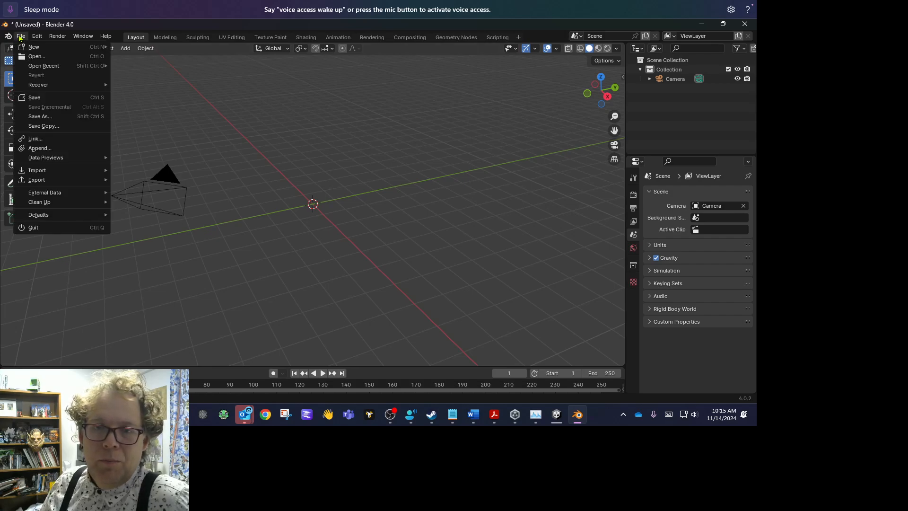
pyautogui.moveTo(82, 170)
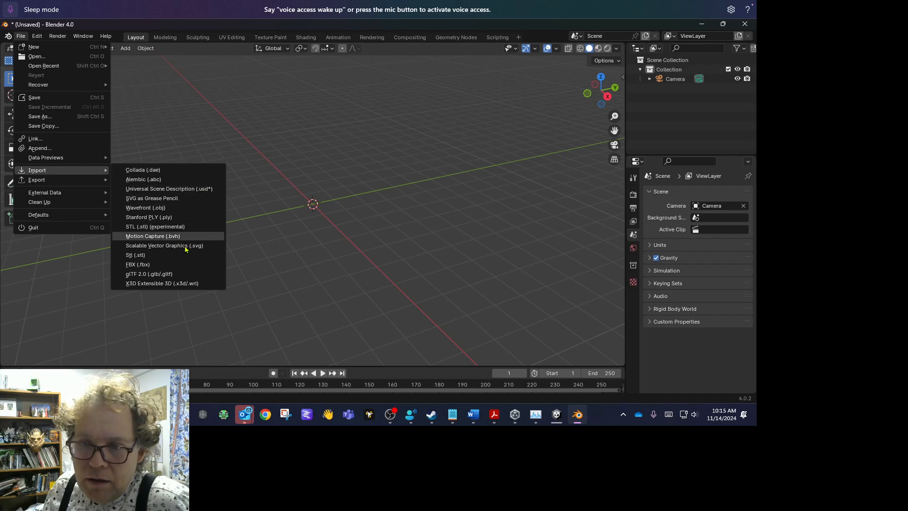
pyautogui.click(144, 277)
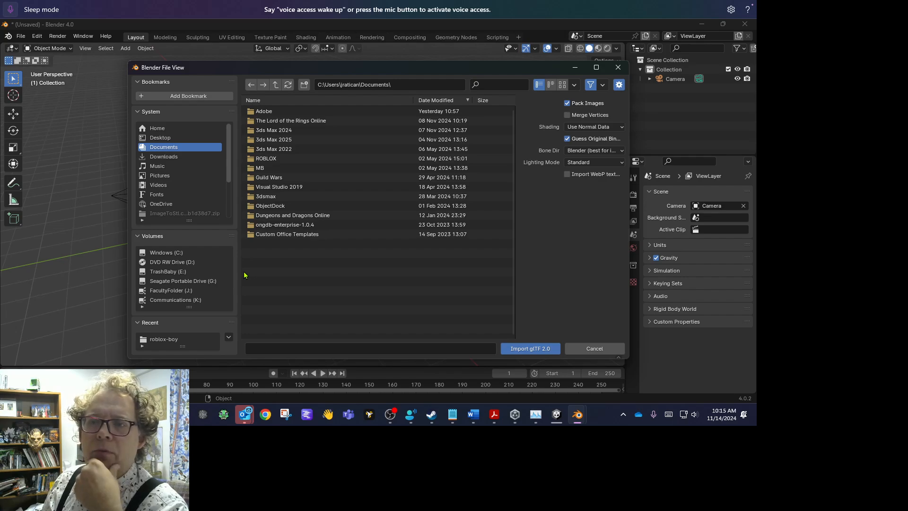
pyautogui.click(165, 157)
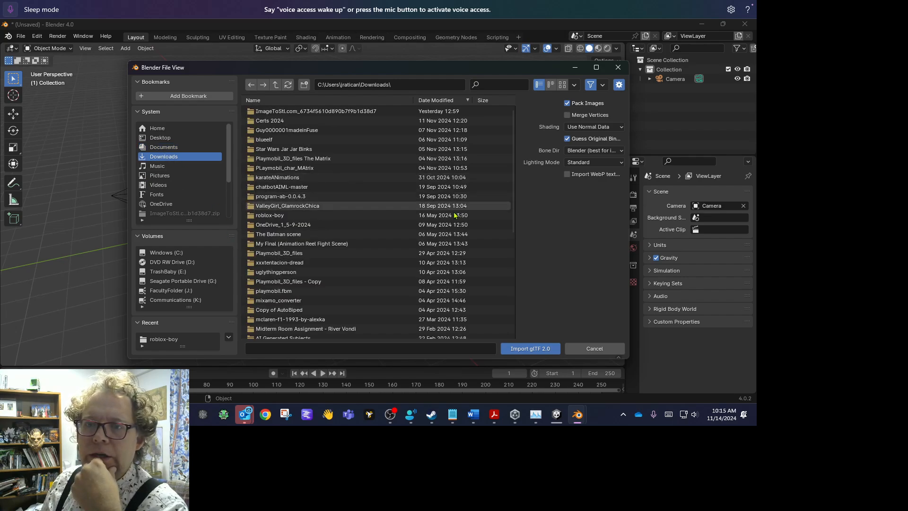
pyautogui.scroll(-5, 330, 236)
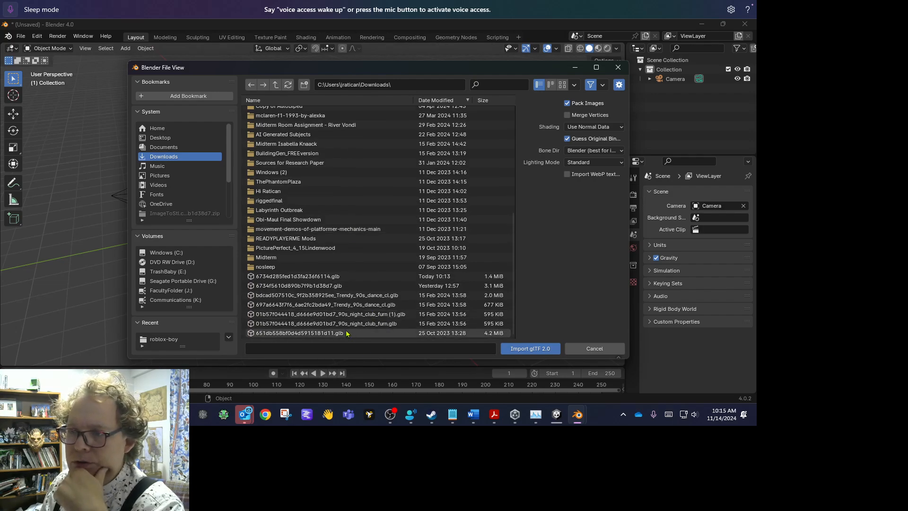
pyautogui.click(279, 286)
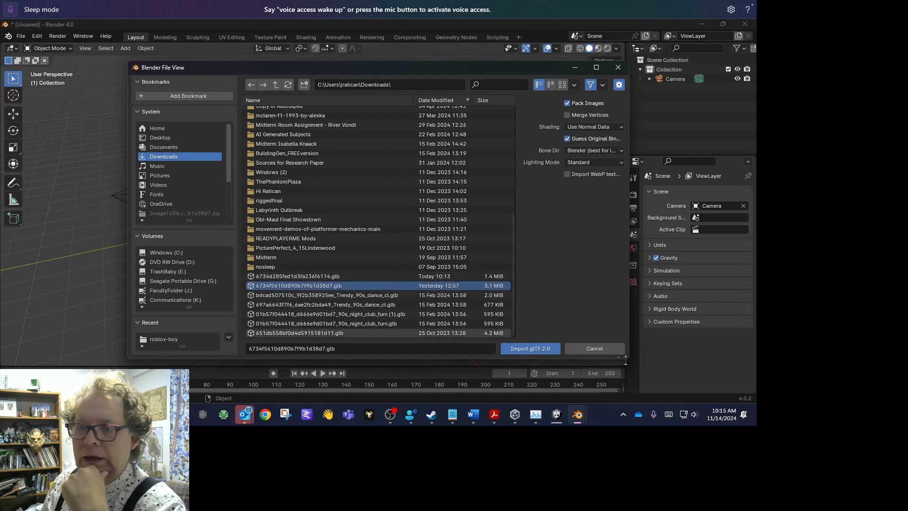
pyautogui.click(529, 349)
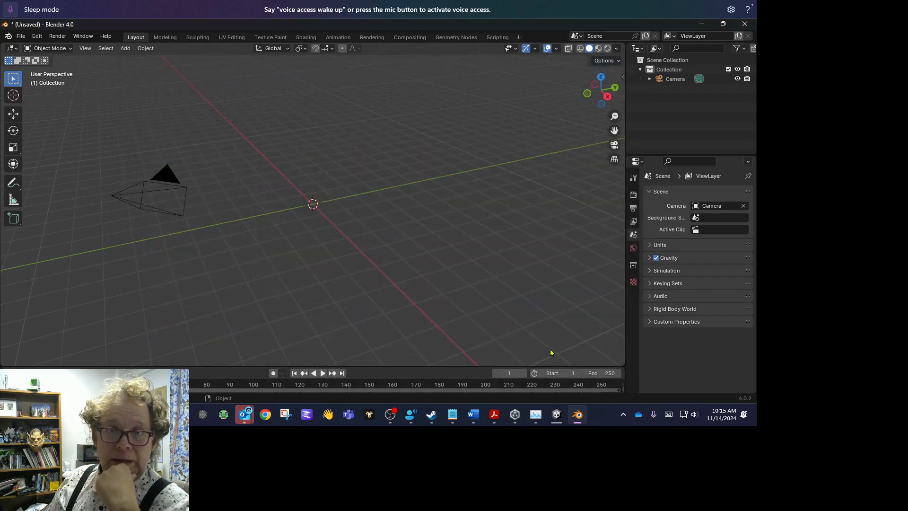
# Inspect the imported avatar from the front and hide its Armature object in the viewport
pyautogui.scroll(5, 279, 159)
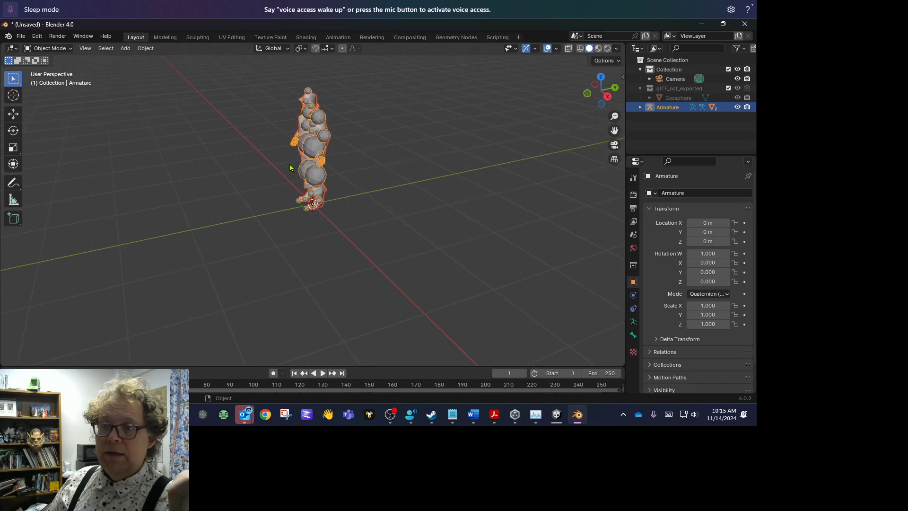
pyautogui.moveTo(224, 222); pyautogui.dragTo(317, 184, button='middle')
pyautogui.scroll(3, 358, 89)
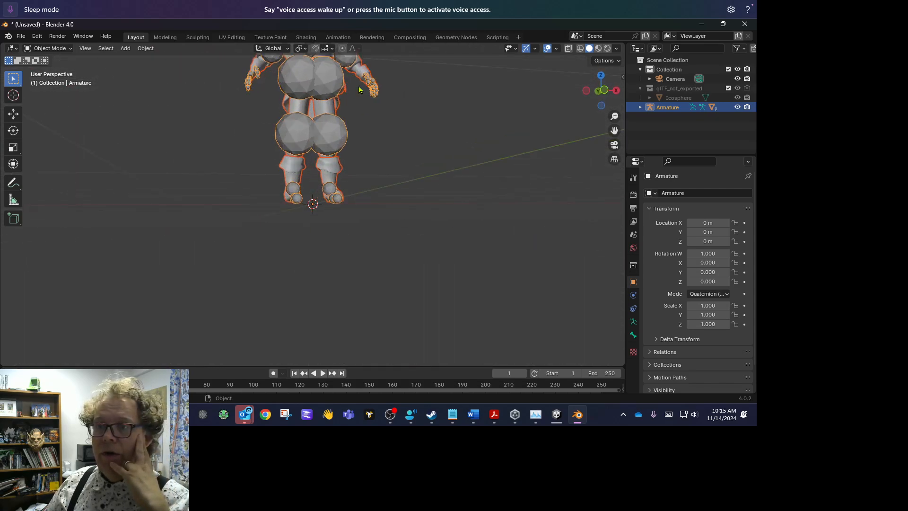
pyautogui.moveTo(360, 89); pyautogui.dragTo(369, 107, button='middle')
pyautogui.rightClick(370, 108)
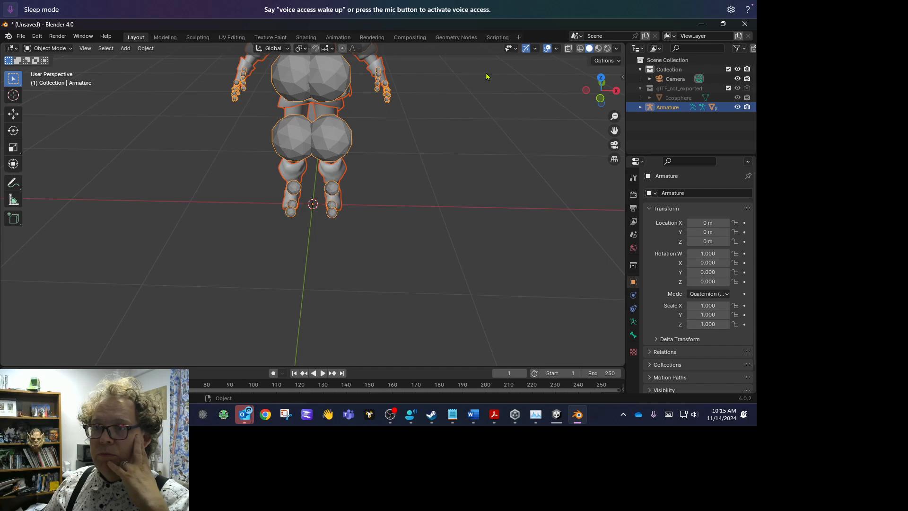
pyautogui.moveTo(486, 73); pyautogui.dragTo(443, 82, button='middle')
pyautogui.scroll(-3, 443, 82)
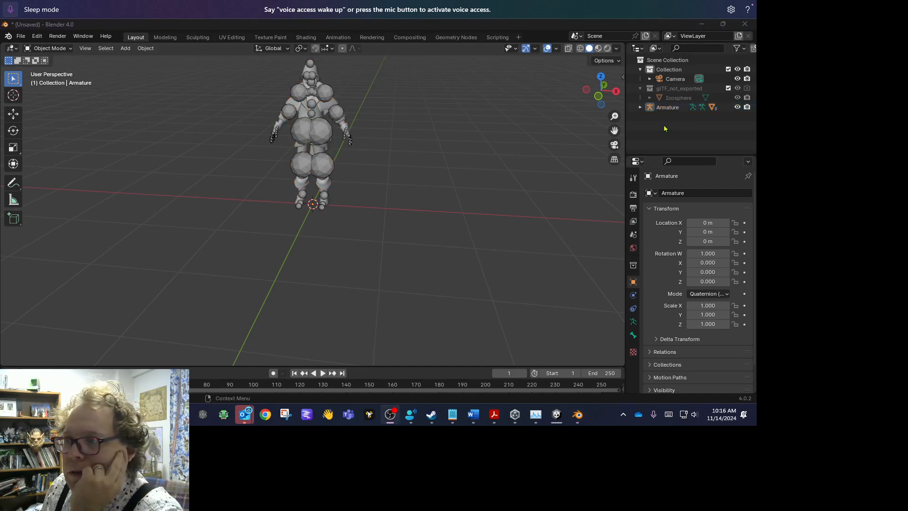
pyautogui.click(738, 107)
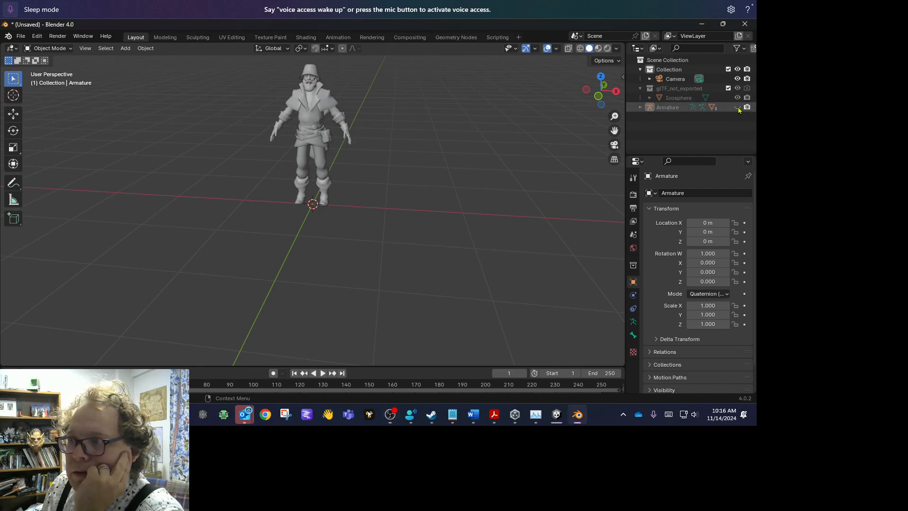
# Examine the avatar mesh and show it in the front orthographic view
pyautogui.moveTo(411, 118); pyautogui.dragTo(390, 101, button='middle')
pyautogui.scroll(2, 390, 89)
pyautogui.scroll(-3, 387, 98)
pyautogui.scroll(1, 390, 108)
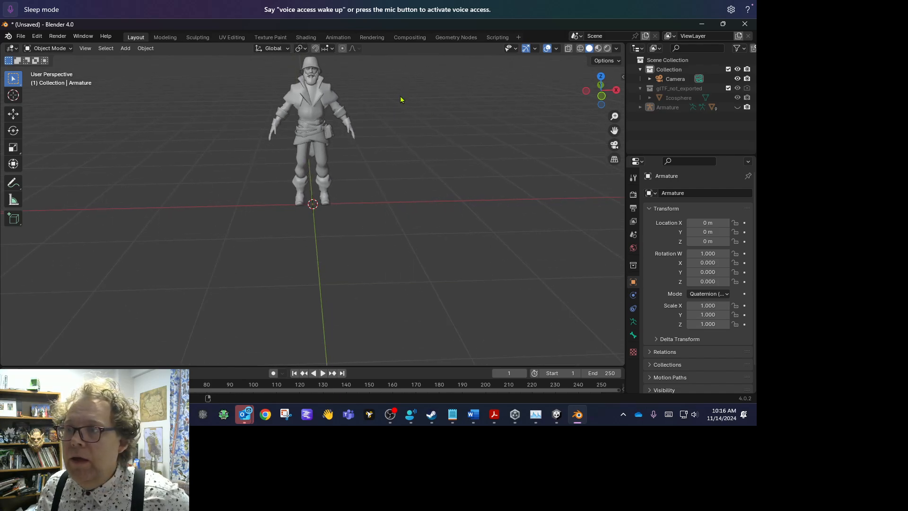
pyautogui.press('KP_7')
pyautogui.press('KP_1')
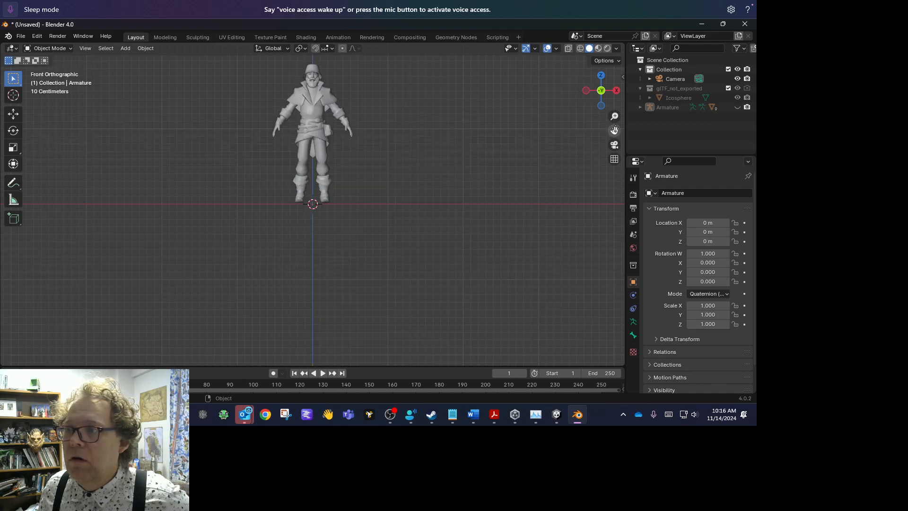
# Switch to the Texture Paint workspace and frame the whole avatar in its 3D view
pyautogui.moveTo(614, 130); pyautogui.dragTo(601, 188)
pyautogui.scroll(4, 432, 114)
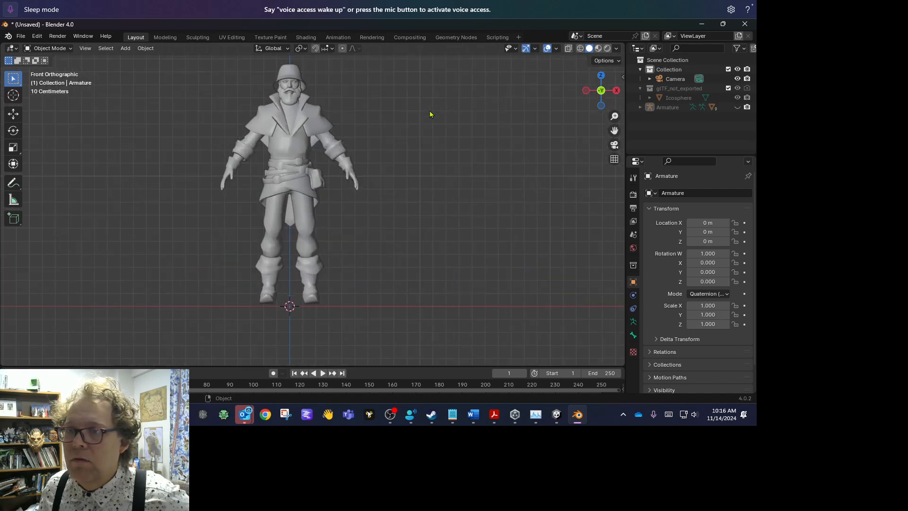
pyautogui.moveTo(614, 128); pyautogui.dragTo(614, 158)
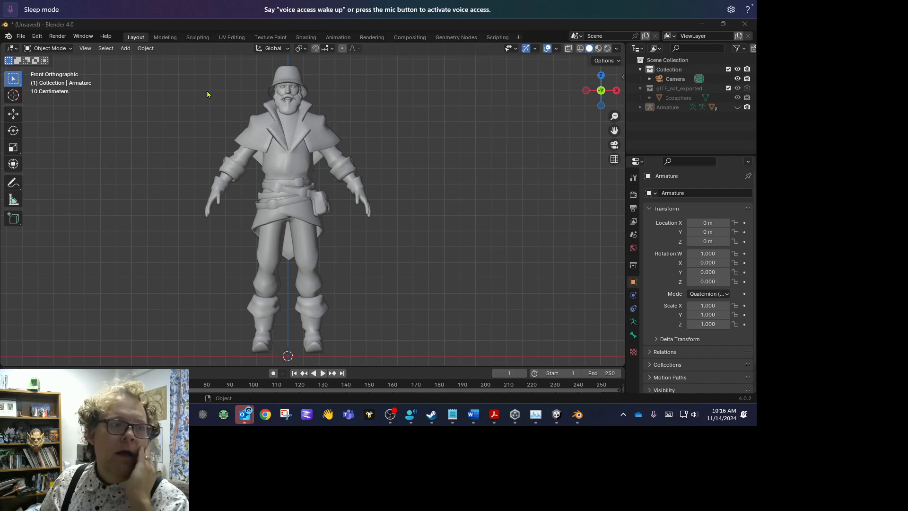
pyautogui.click(271, 38)
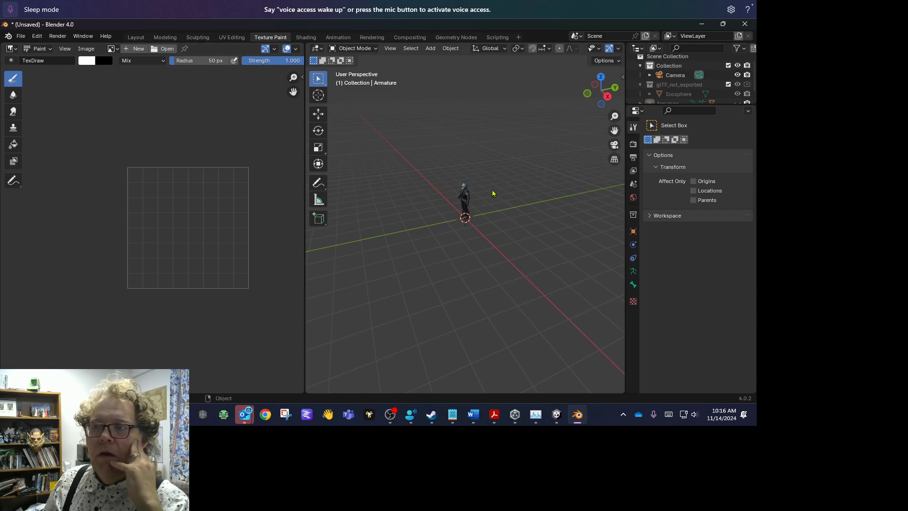
pyautogui.moveTo(492, 194); pyautogui.dragTo(523, 190, button='middle')
pyautogui.scroll(3, 483, 163)
pyautogui.scroll(3, 496, 178)
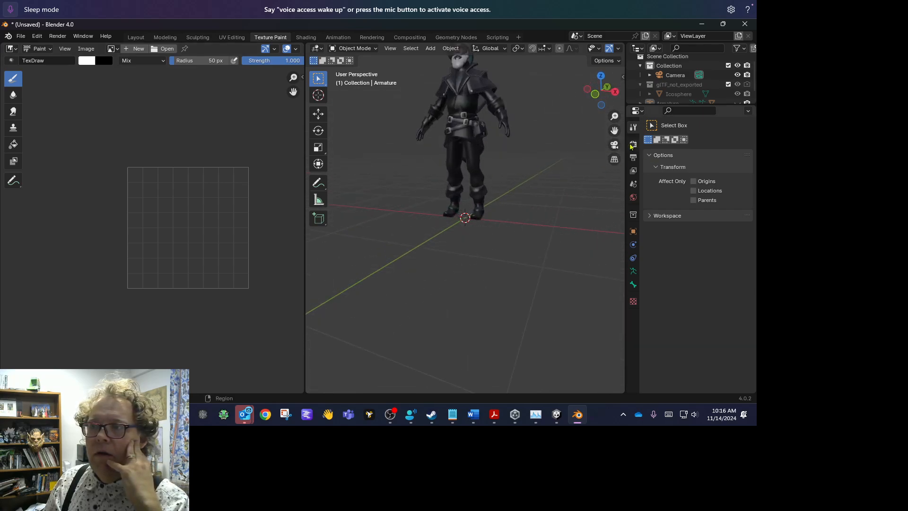
pyautogui.moveTo(615, 130); pyautogui.dragTo(588, 186)
pyautogui.scroll(3, 476, 125)
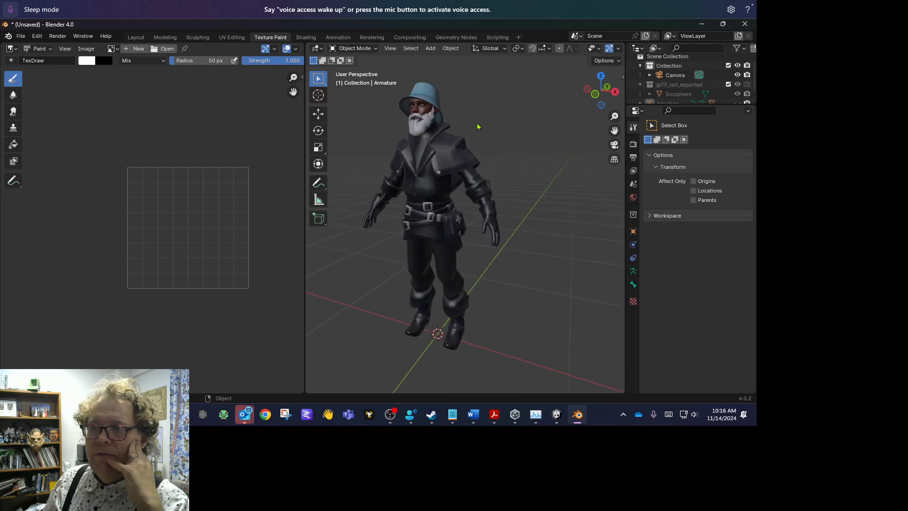
pyautogui.moveTo(614, 130)
pyautogui.mouseDown()
pyautogui.moveTo(640, 127)
pyautogui.moveTo(623, 141)
pyautogui.mouseUp()
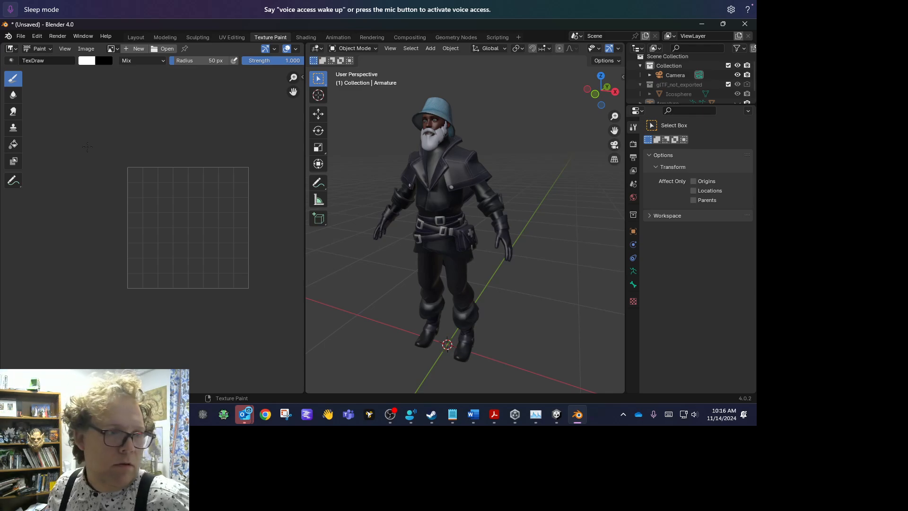
# Display the baseColor texture in the image editor
pyautogui.click(64, 48)
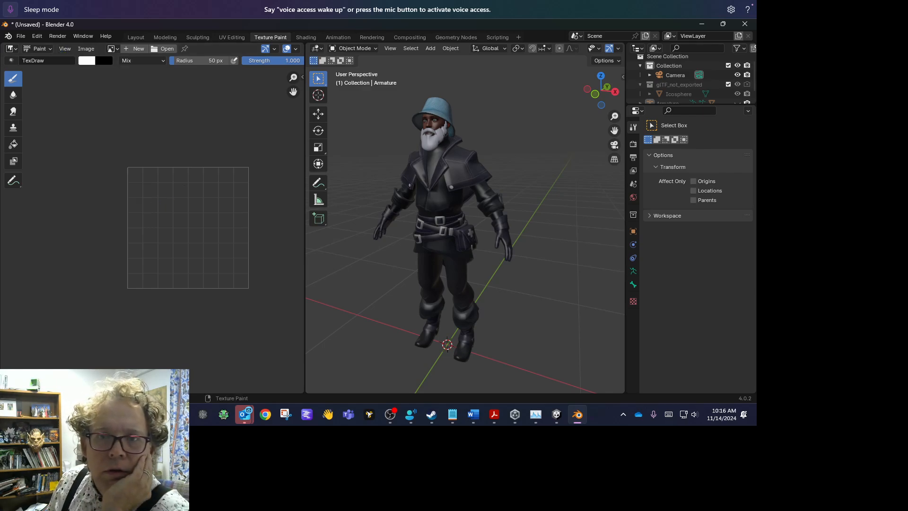
pyautogui.click(86, 49)
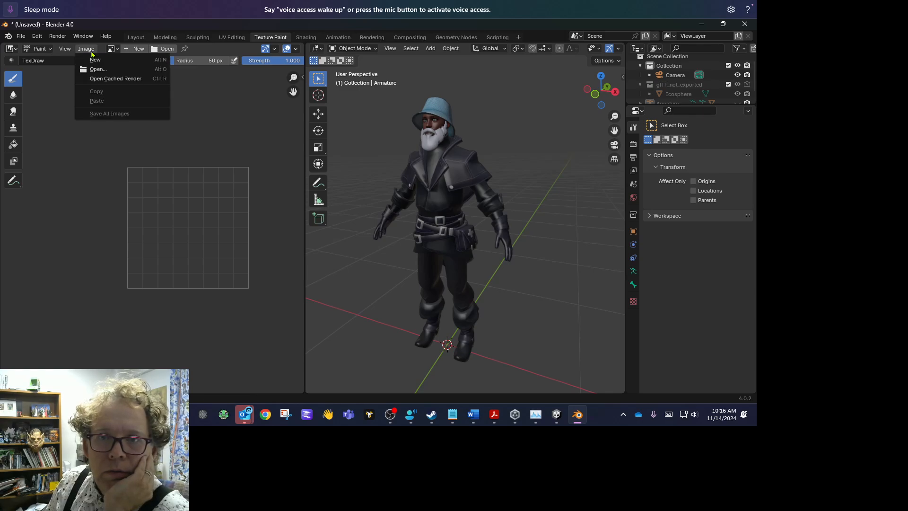
pyautogui.click(115, 49)
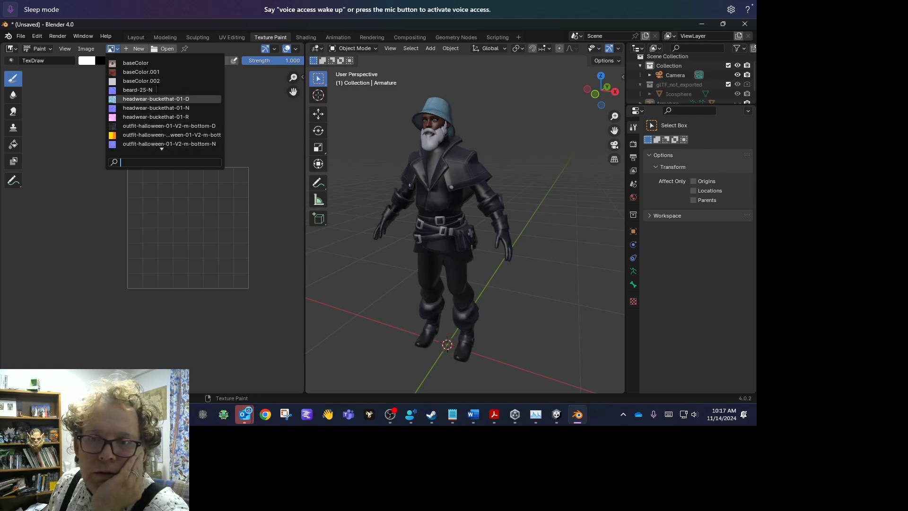
pyautogui.click(143, 62)
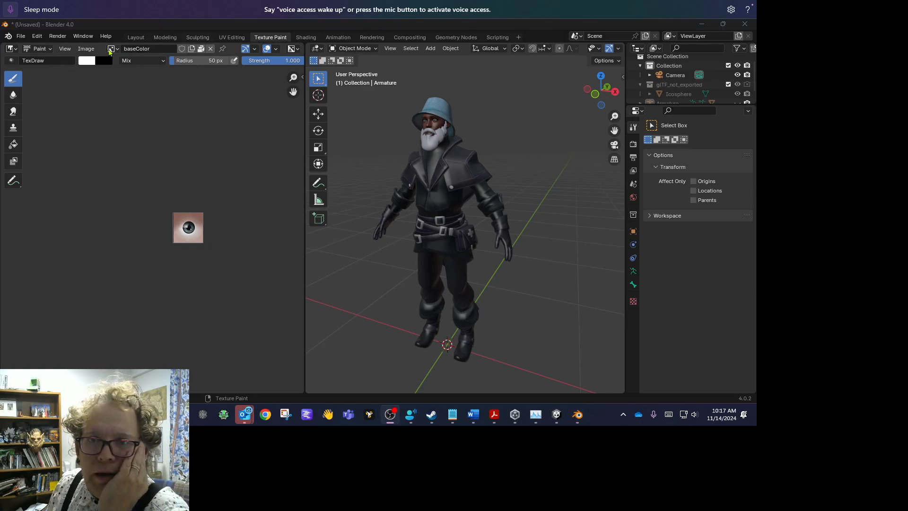
# Display the outfit-halloween-01-V2-m-top-D texture in the image editor
pyautogui.click(117, 48)
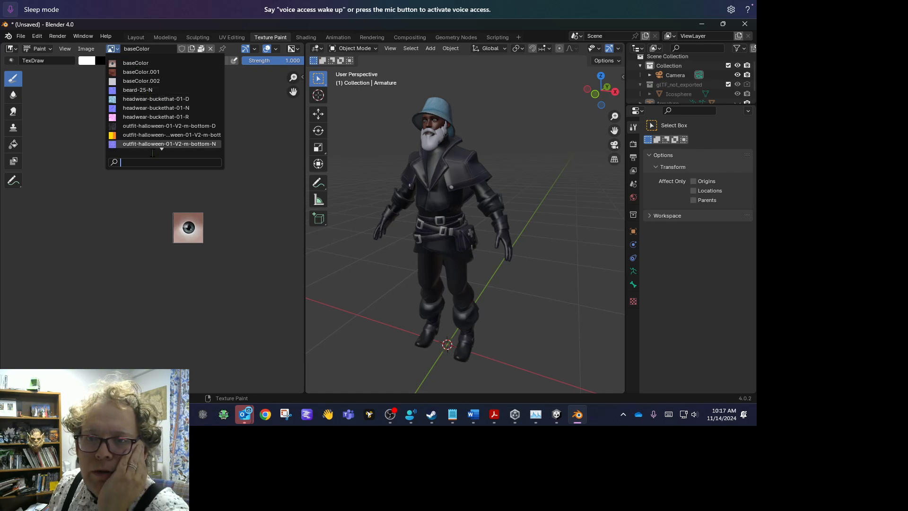
pyautogui.scroll(-10, 167, 128)
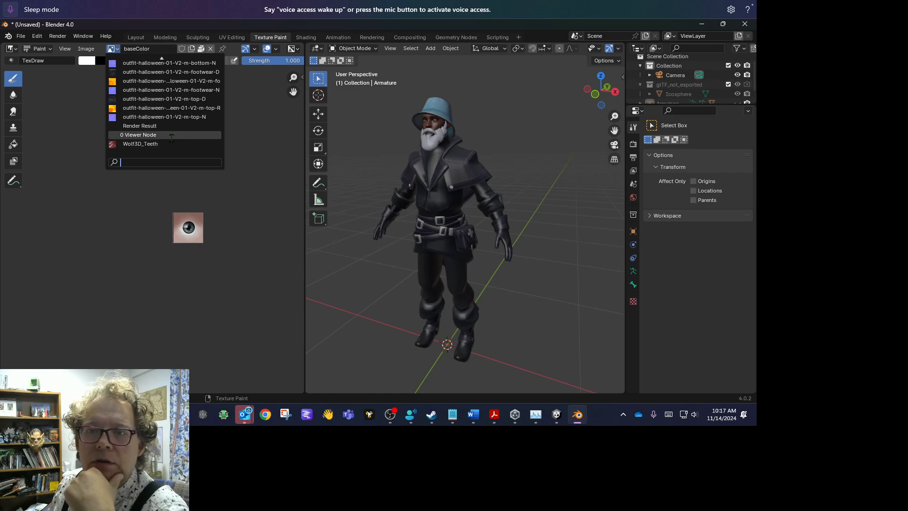
pyautogui.click(177, 101)
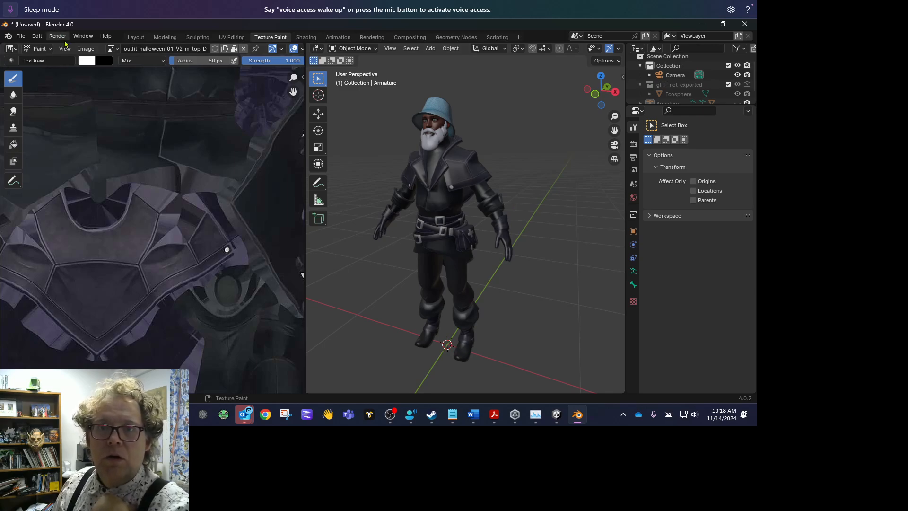
# Create a folder named Wizard Model in Documents and save the displayed outfit top-D texture there as a JPEG
pyautogui.click(87, 50)
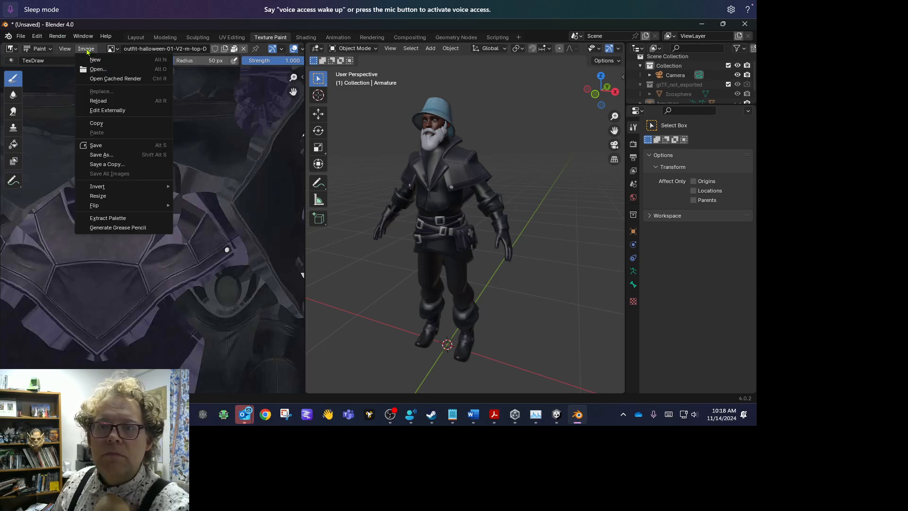
pyautogui.click(101, 155)
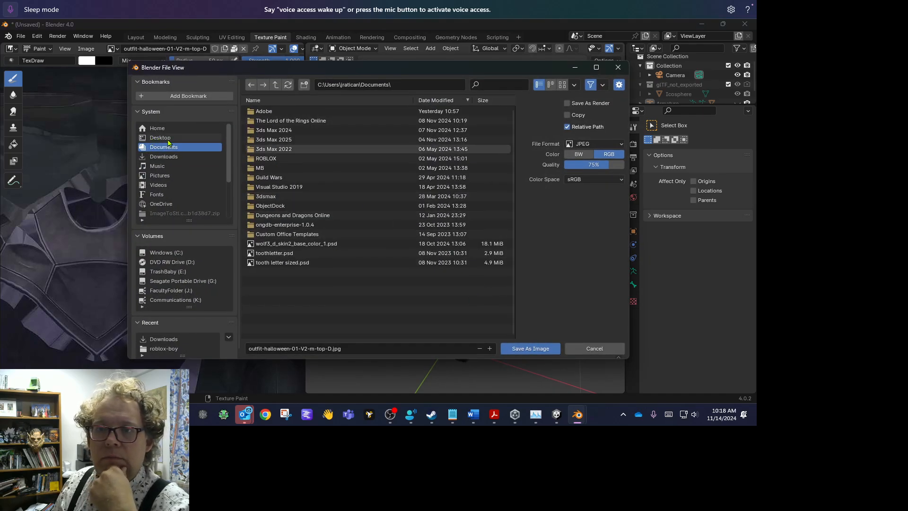
pyautogui.rightClick(330, 306)
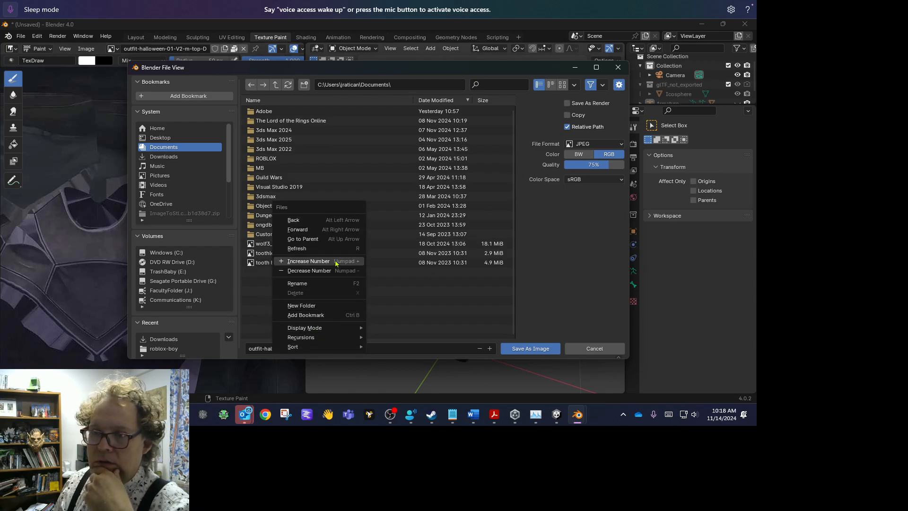
pyautogui.click(358, 306)
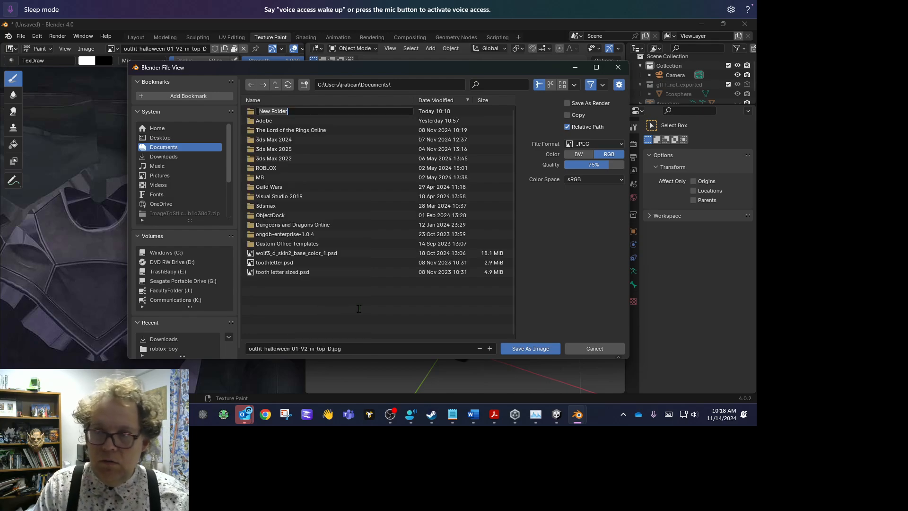
pyautogui.write('Wi')
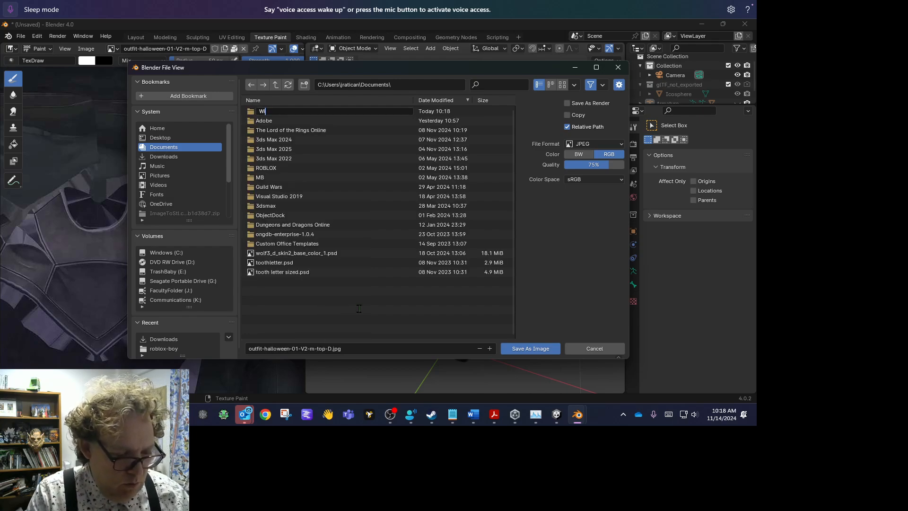
pyautogui.write('zard Model')
pyautogui.press('Return')
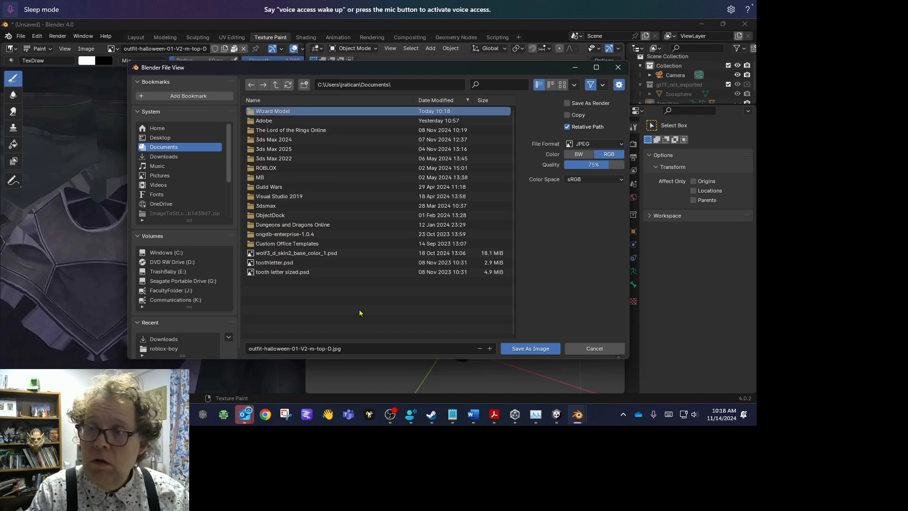
pyautogui.doubleClick(273, 113)
pyautogui.click(525, 350)
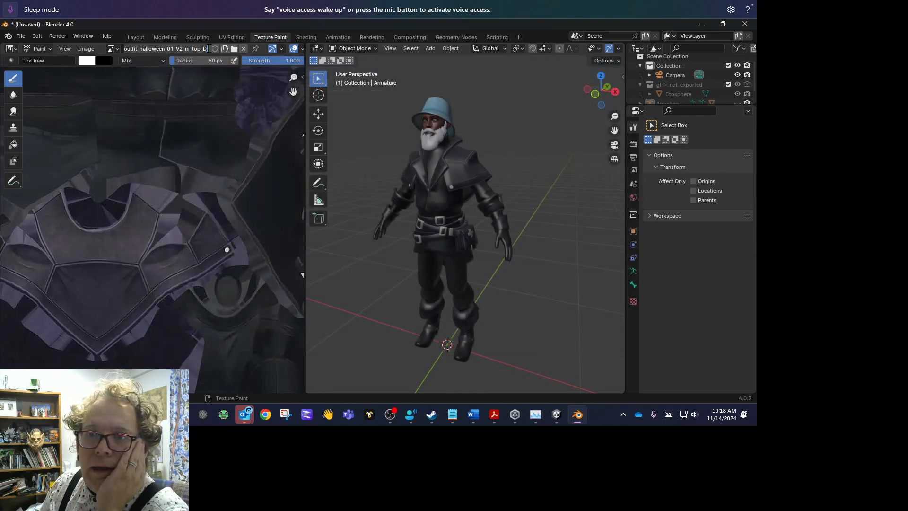
# Display the outfit-halloween-01-V2-m-top-N texture and save it as a JPEG in the Wizard Model folder
pyautogui.click(112, 49)
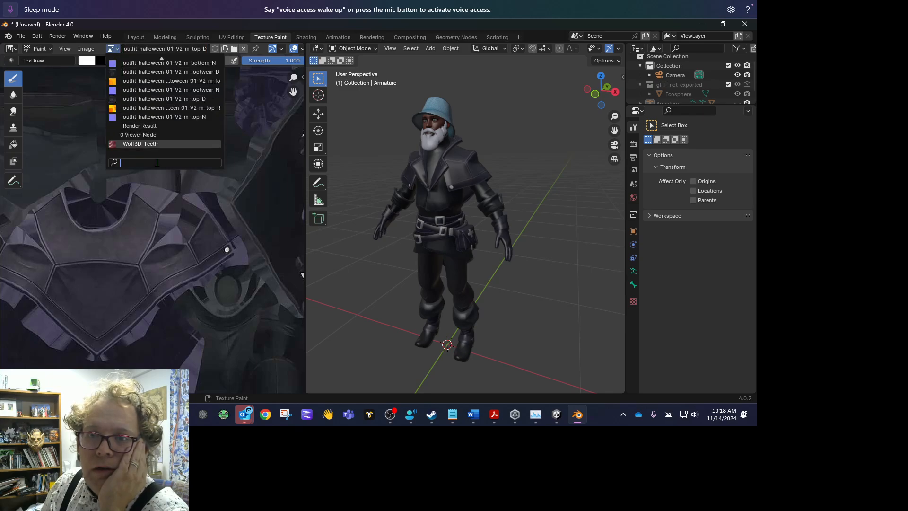
pyautogui.click(156, 90)
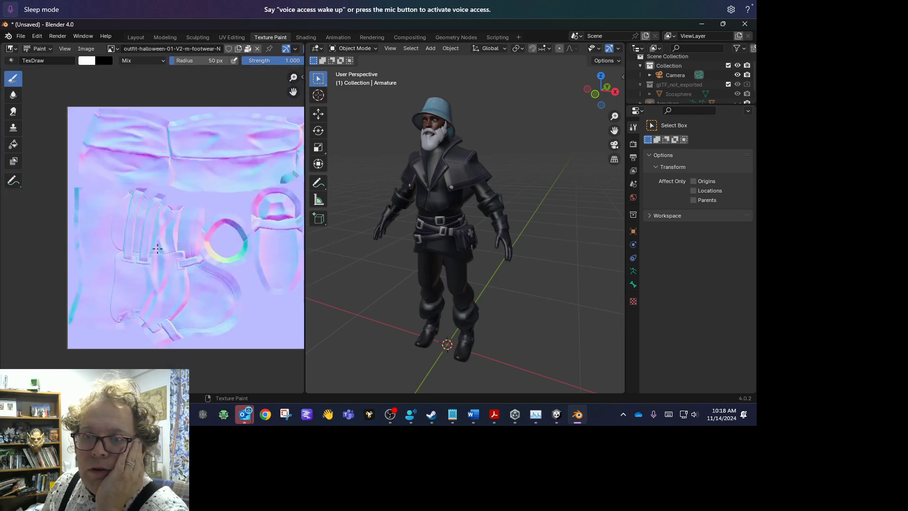
pyautogui.click(111, 48)
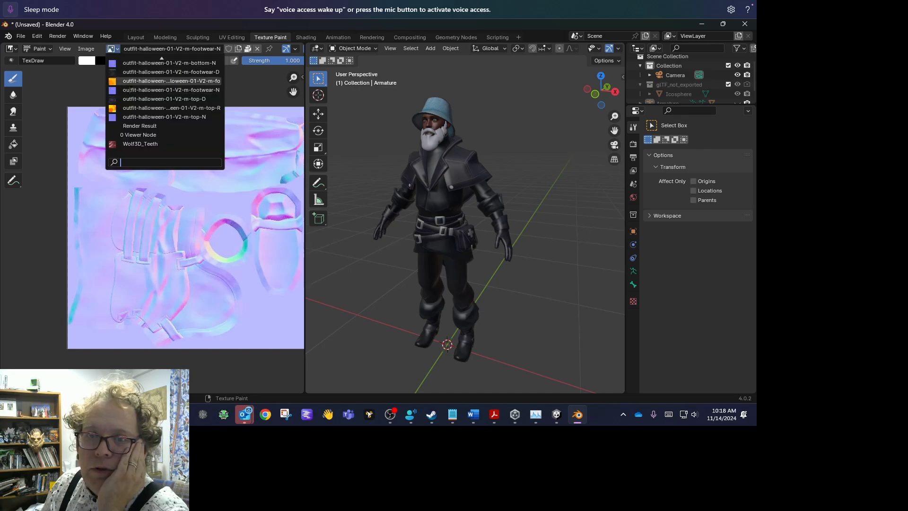
pyautogui.click(166, 117)
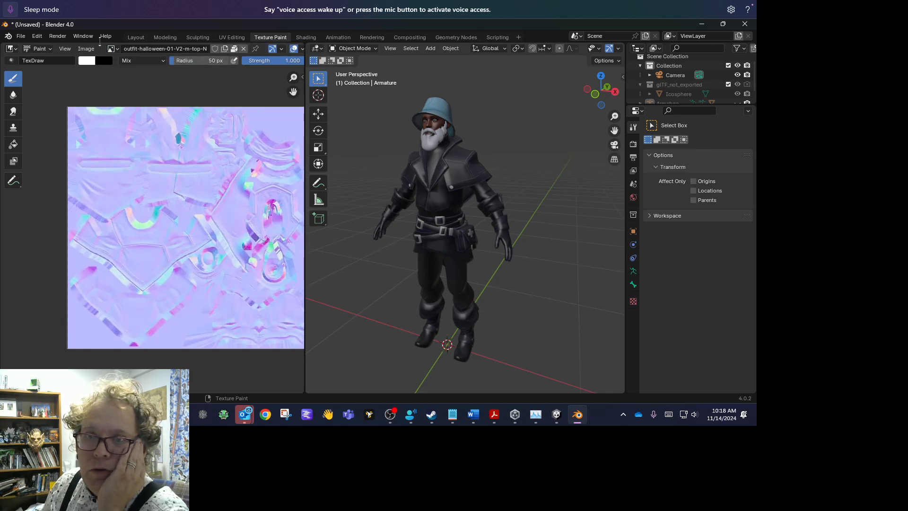
pyautogui.click(88, 48)
pyautogui.click(108, 155)
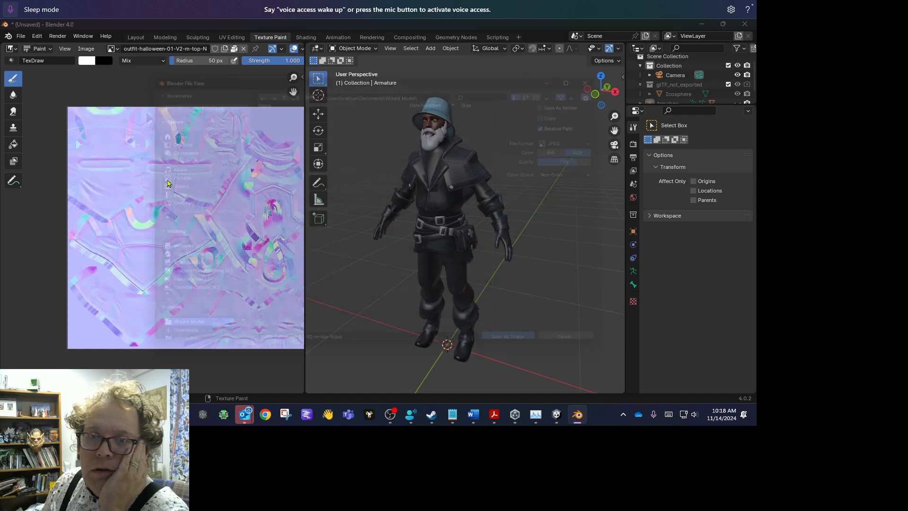
pyautogui.click(530, 348)
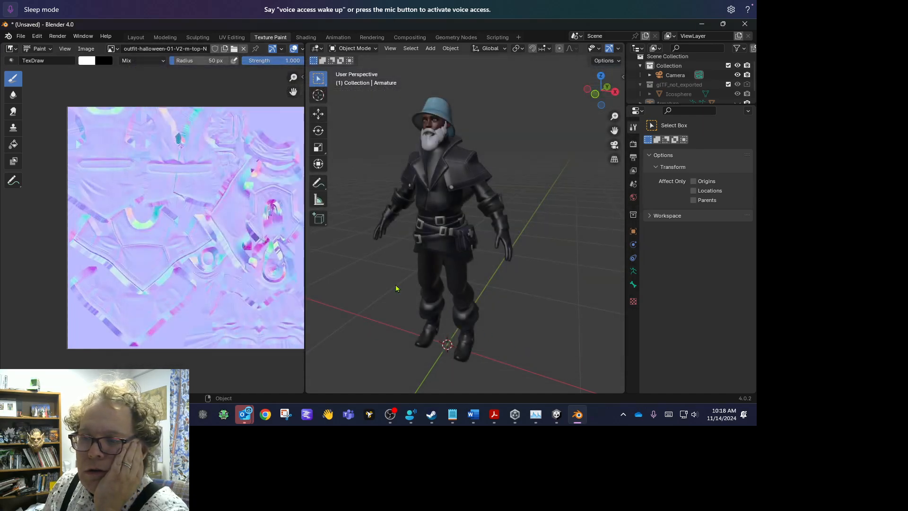
# Display the Wolf3D_Teeth texture and save it as a JPEG in the Wizard Model folder
pyautogui.click(112, 49)
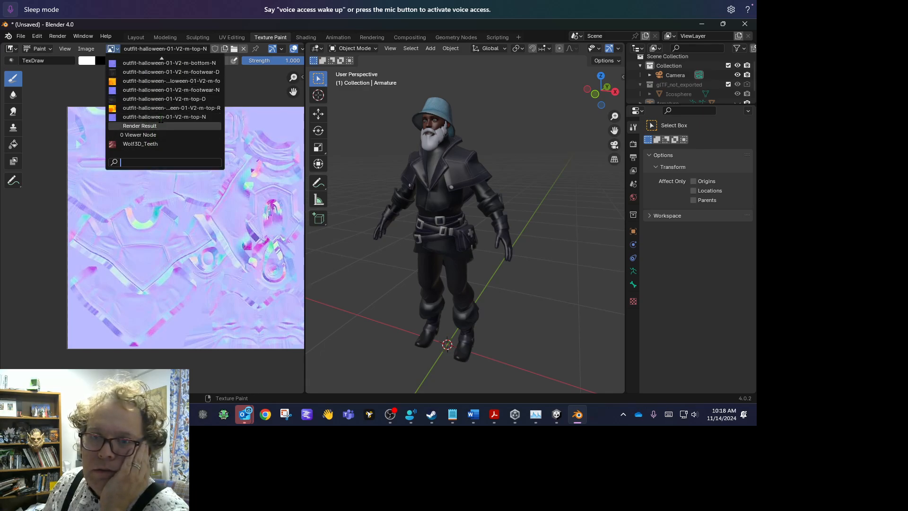
pyautogui.click(187, 143)
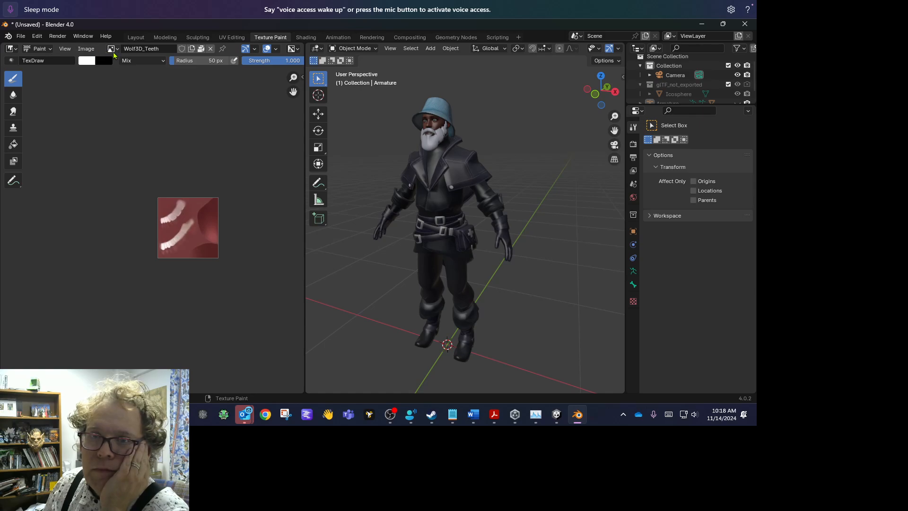
pyautogui.click(86, 49)
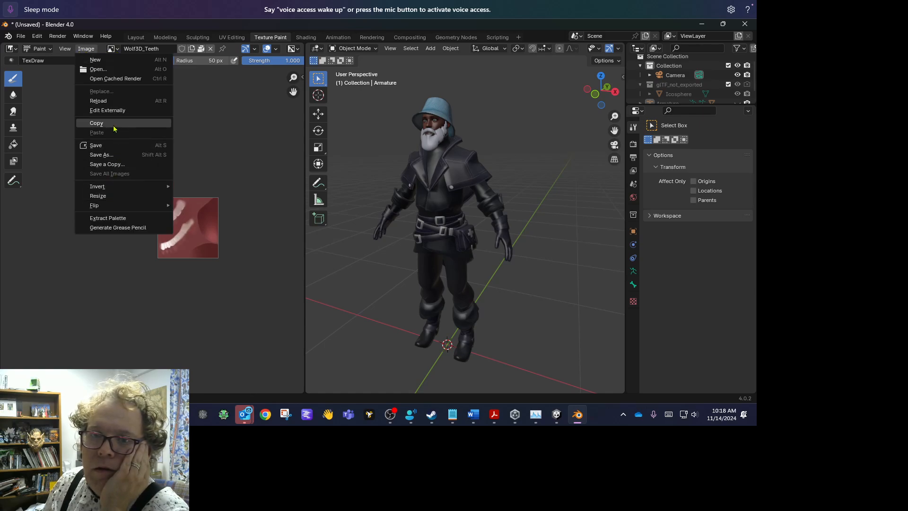
pyautogui.click(107, 155)
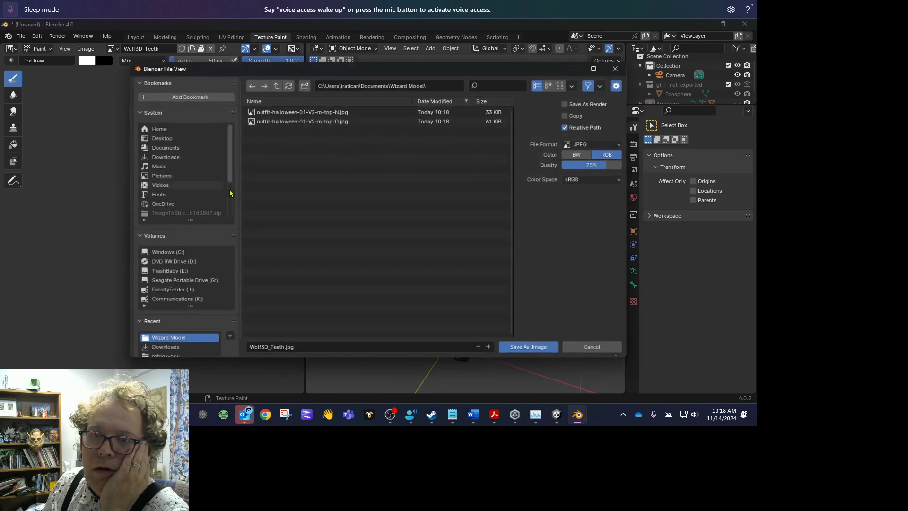
pyautogui.click(530, 348)
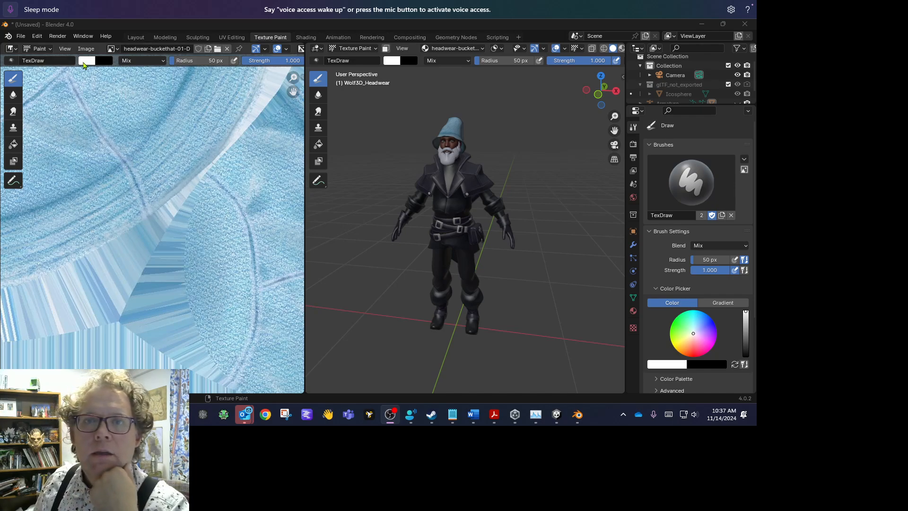
# Export the avatar as an FBX file named wizard into the Wizard Model folder in Documents
pyautogui.moveTo(559, 178); pyautogui.dragTo(530, 173, button='middle')
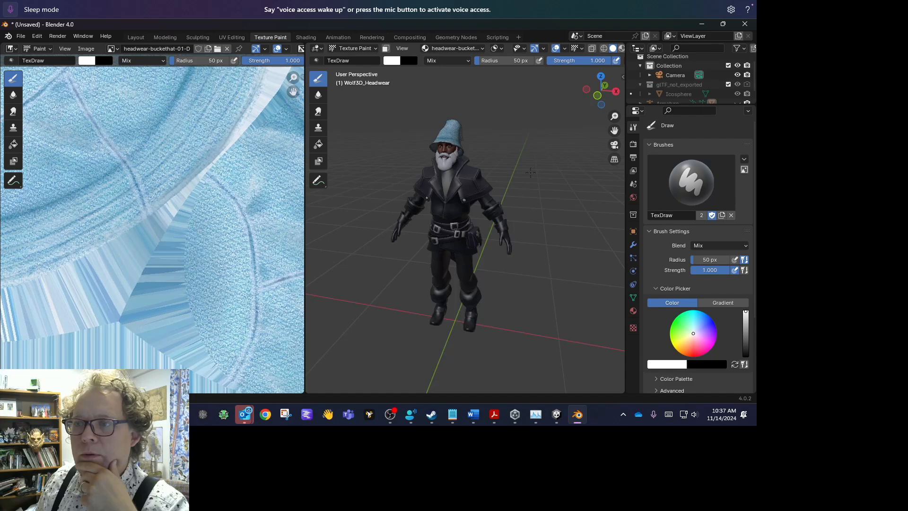
pyautogui.click(20, 36)
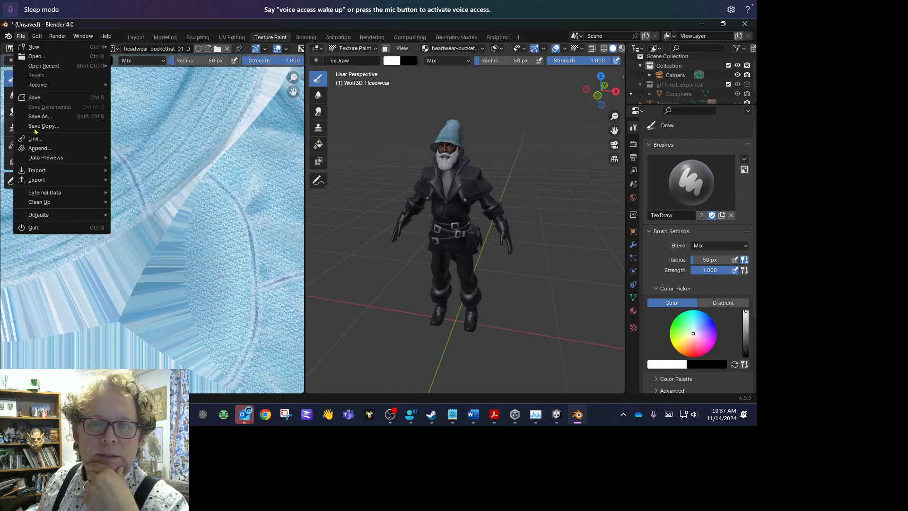
pyautogui.moveTo(61, 180)
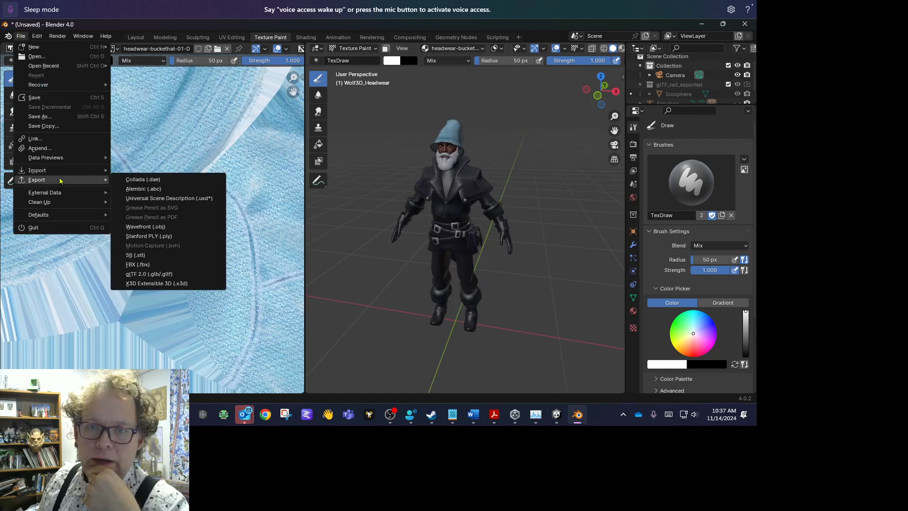
pyautogui.click(149, 267)
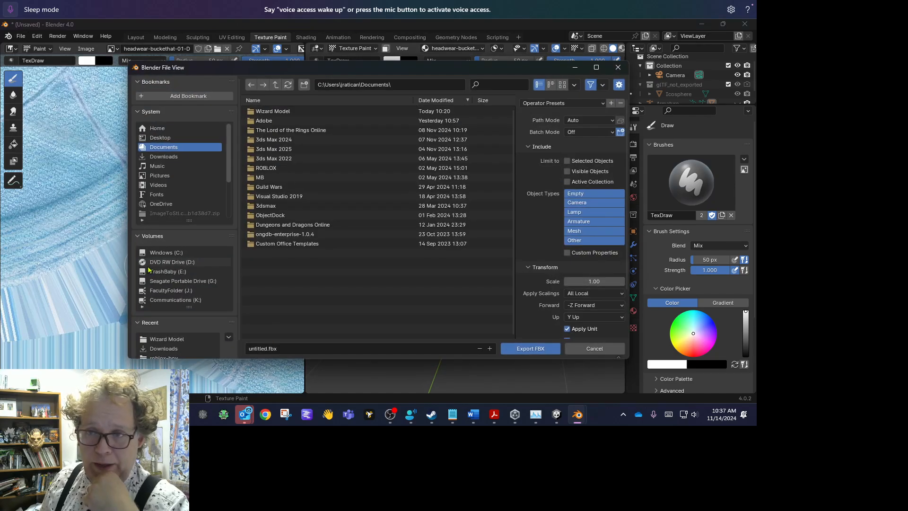
pyautogui.doubleClick(284, 113)
pyautogui.click(287, 349)
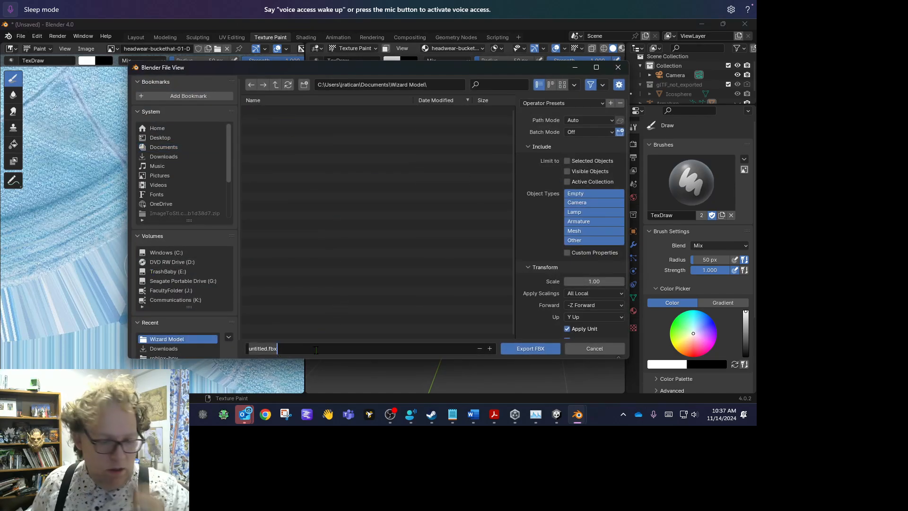
pyautogui.write('wizard')
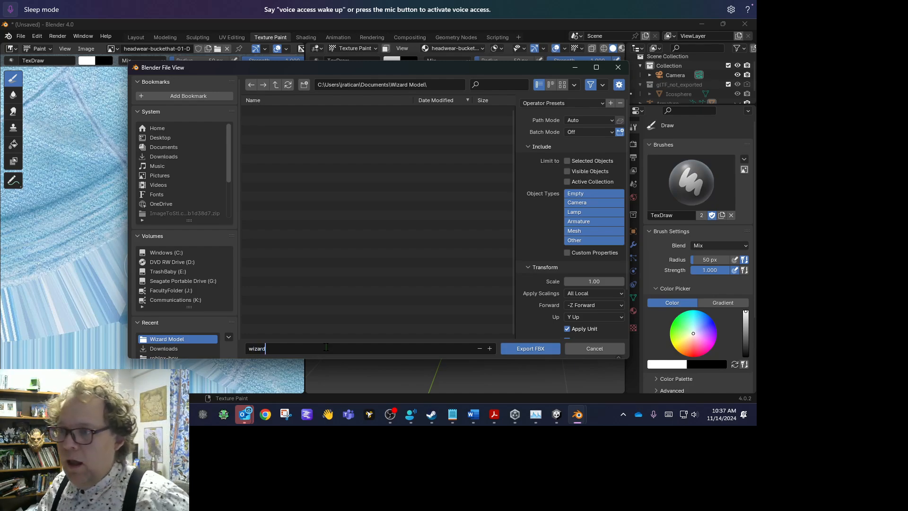
pyautogui.click(525, 349)
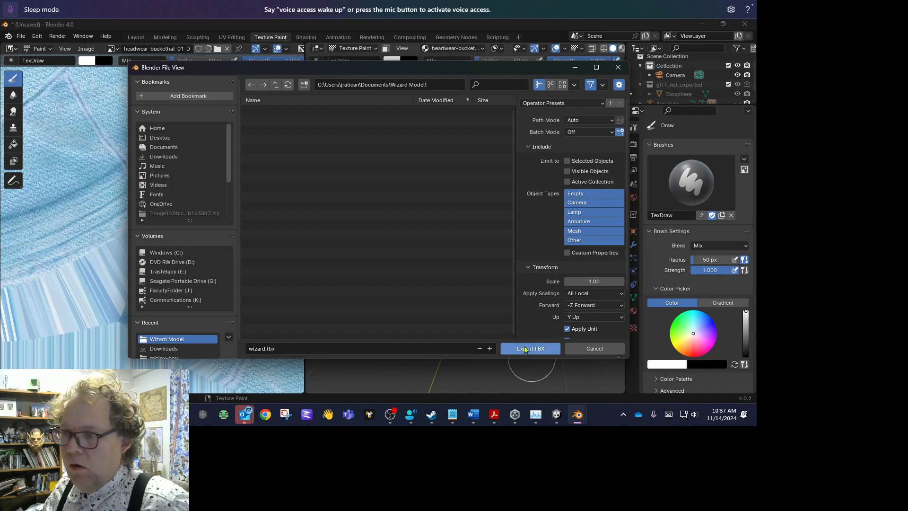
pyautogui.click(525, 349)
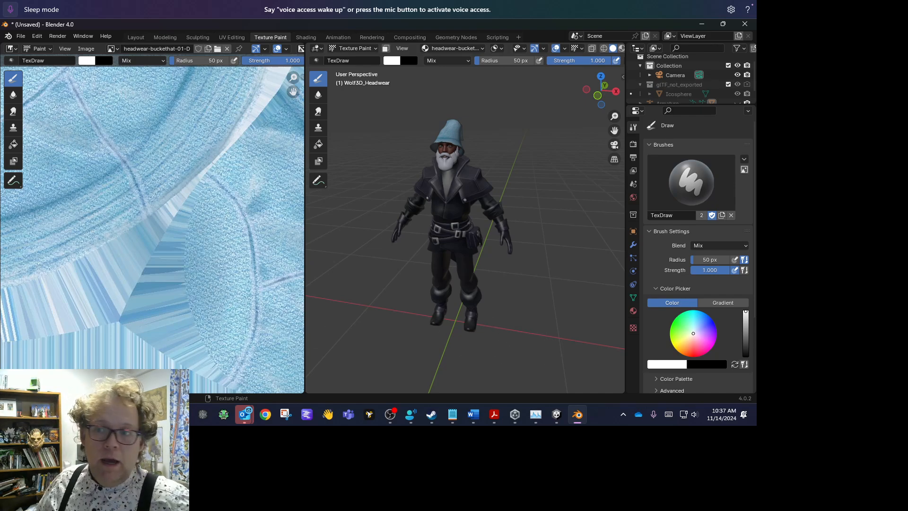
# Switch to Unity and agree to enable the new input system backends with an editor restart
pyautogui.click(702, 24)
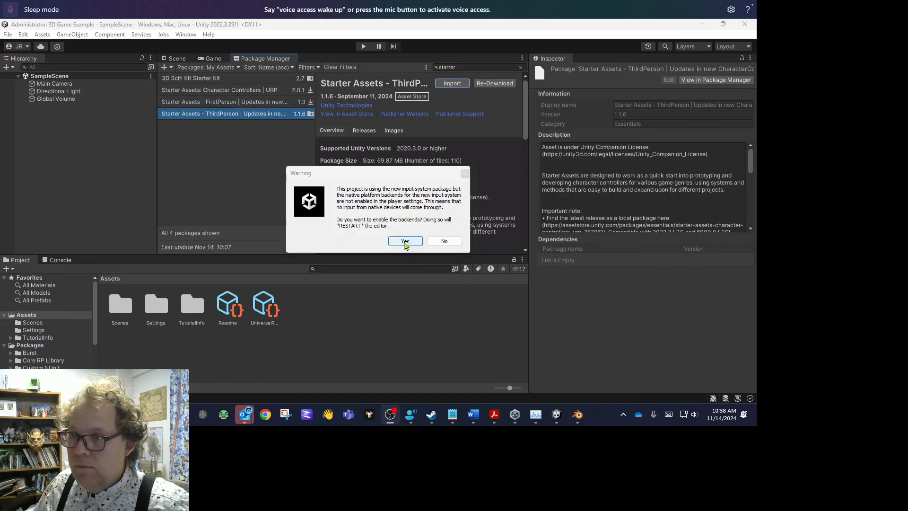
pyautogui.click(405, 241)
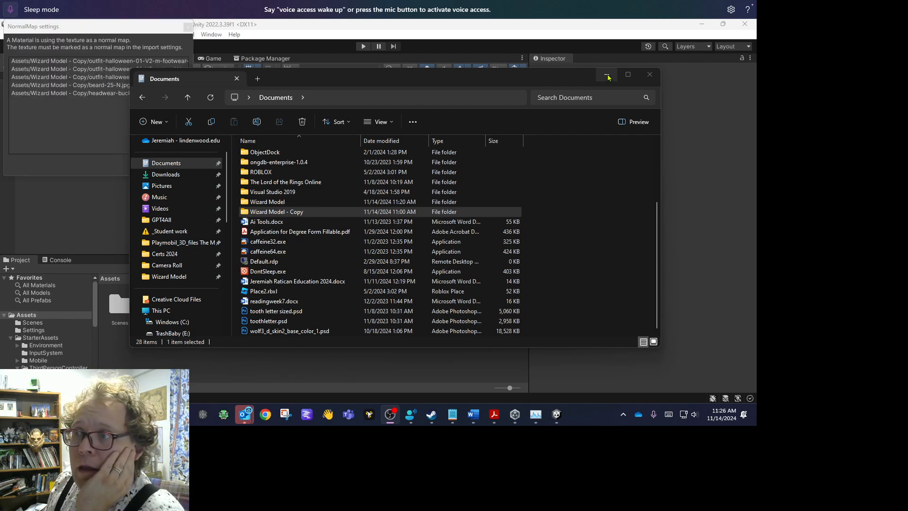
# Fix the normal map import settings of the textures in the Wizard Model - Copy folder
pyautogui.click(607, 75)
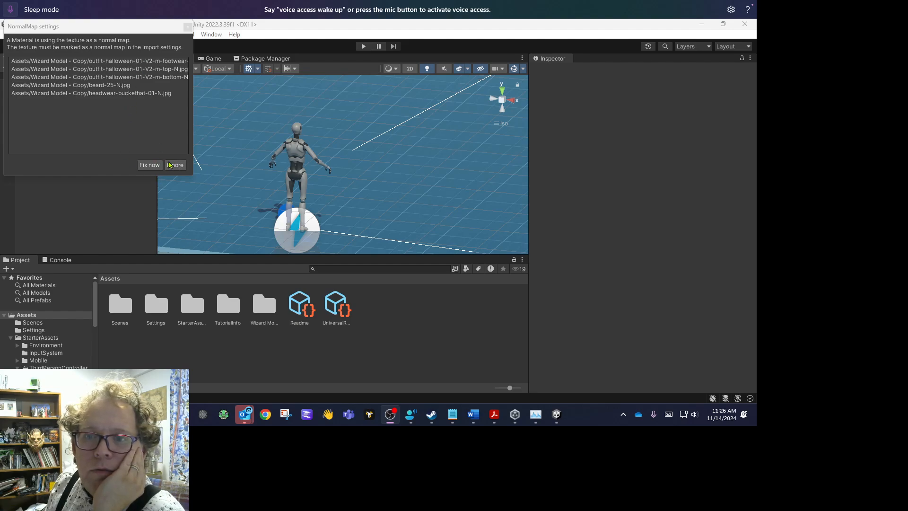
pyautogui.click(140, 165)
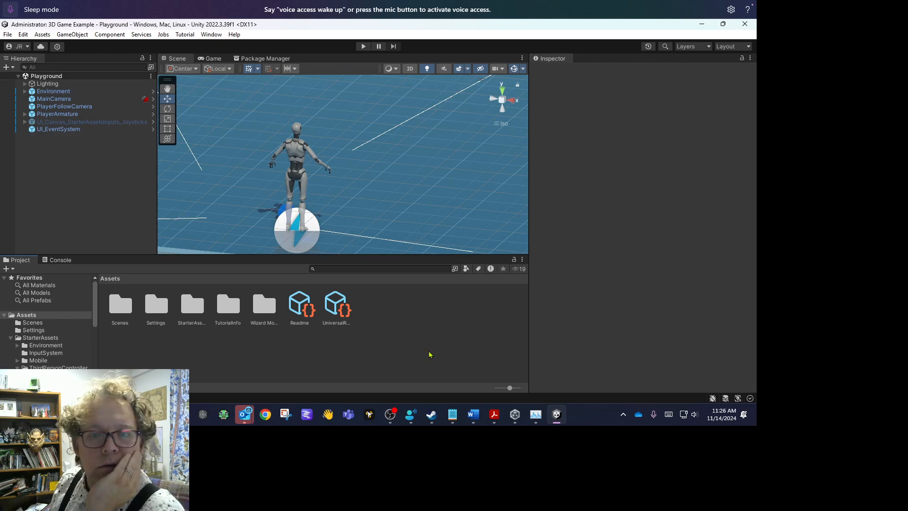
# Set the rig animation type of the wizard model in the Wizard Model - Copy folder to Humanoid
pyautogui.doubleClick(263, 305)
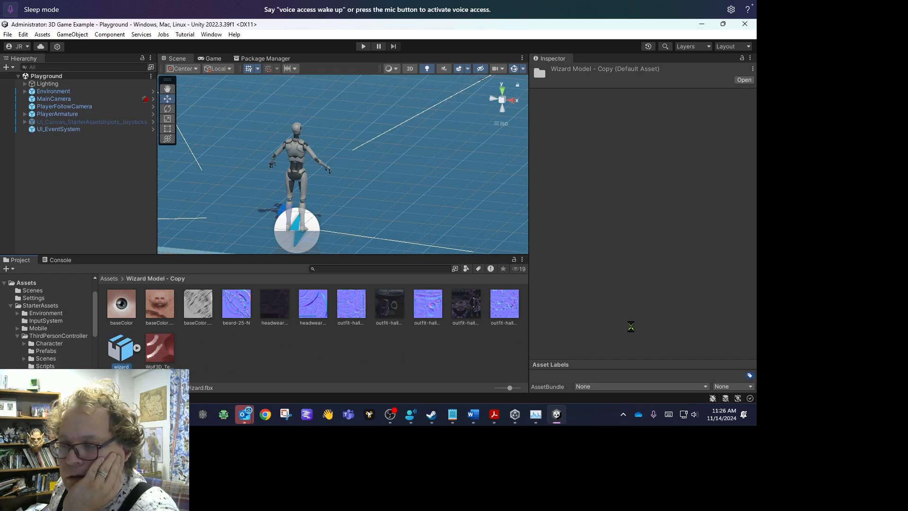
pyautogui.moveTo(642, 356)
pyautogui.mouseDown()
pyautogui.moveTo(621, 348)
pyautogui.moveTo(653, 347)
pyautogui.moveTo(643, 357)
pyautogui.mouseUp()
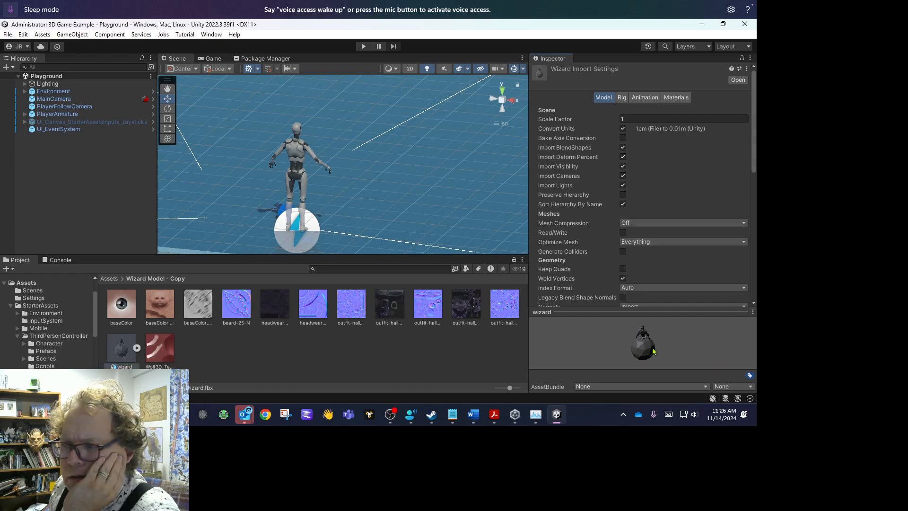
pyautogui.scroll(-5, 749, 190)
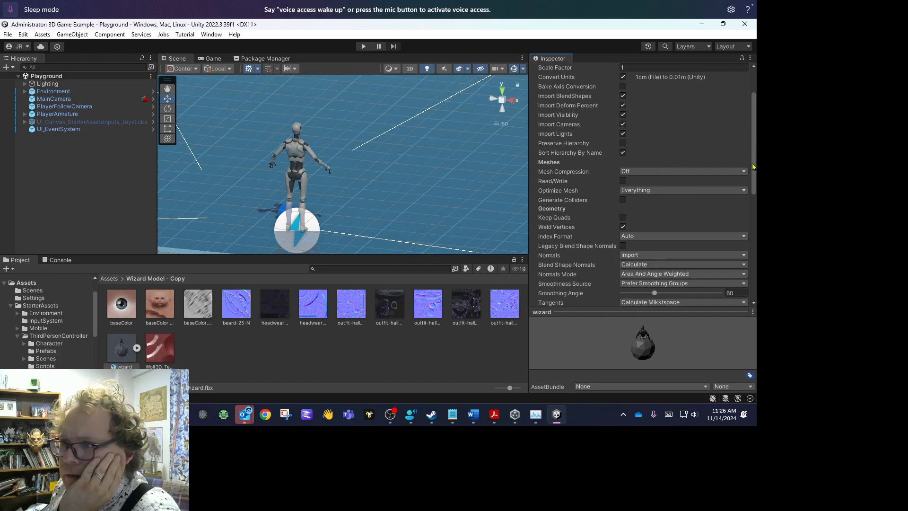
pyautogui.scroll(5, 690, 161)
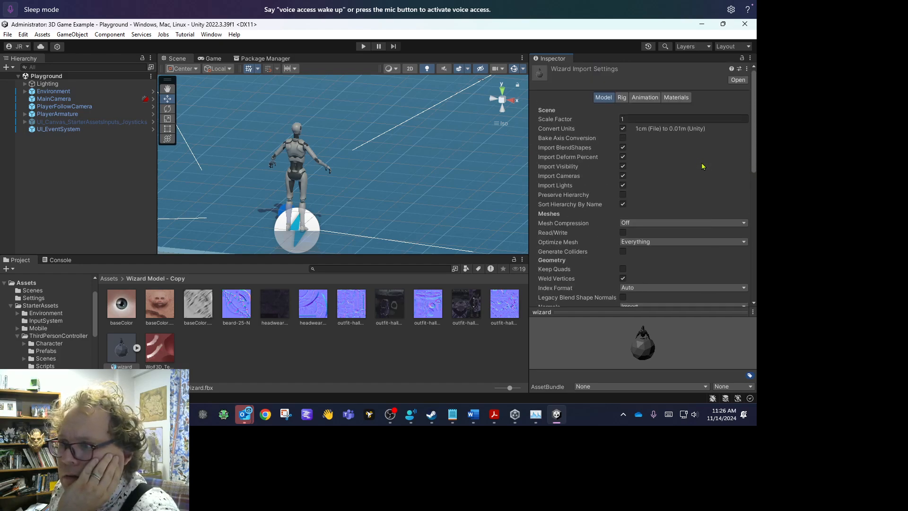
pyautogui.click(622, 97)
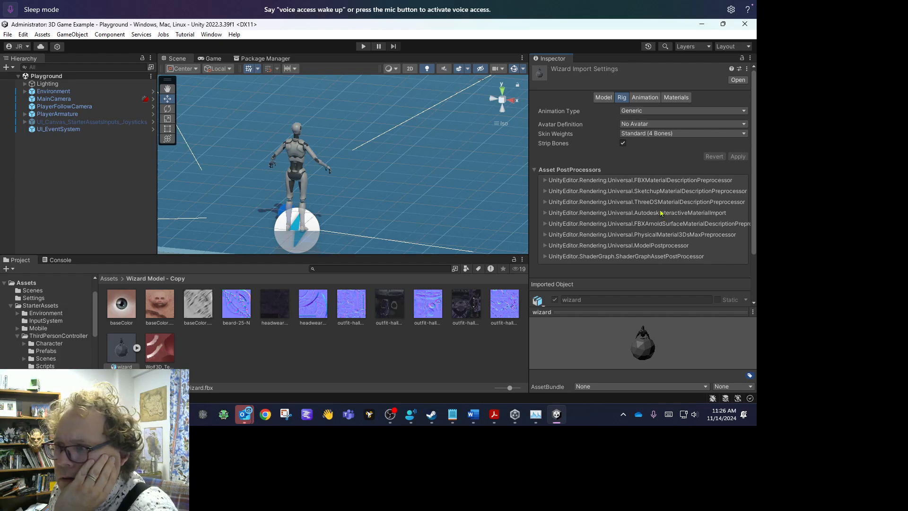
pyautogui.click(644, 111)
pyautogui.click(654, 152)
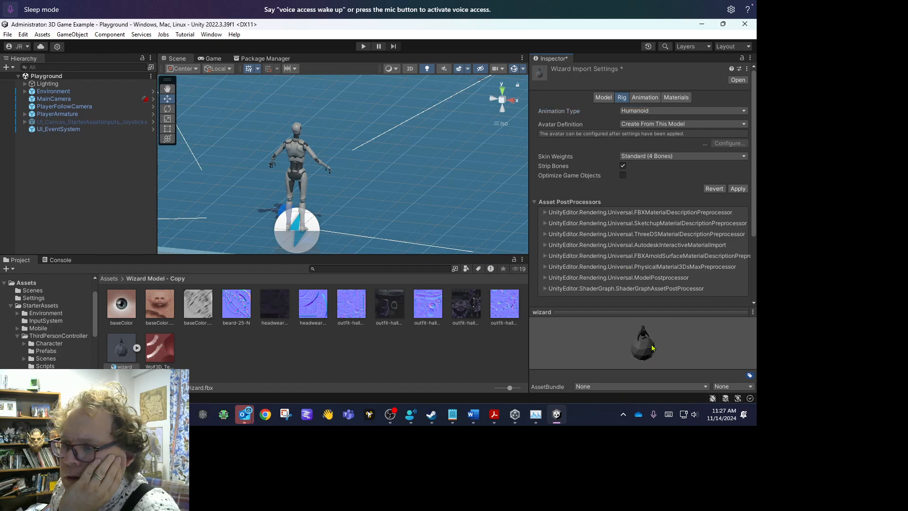
# Enlarge the wizard model's preview to inspect it and save its unapplied import settings
pyautogui.moveTo(620, 342); pyautogui.dragTo(624, 339)
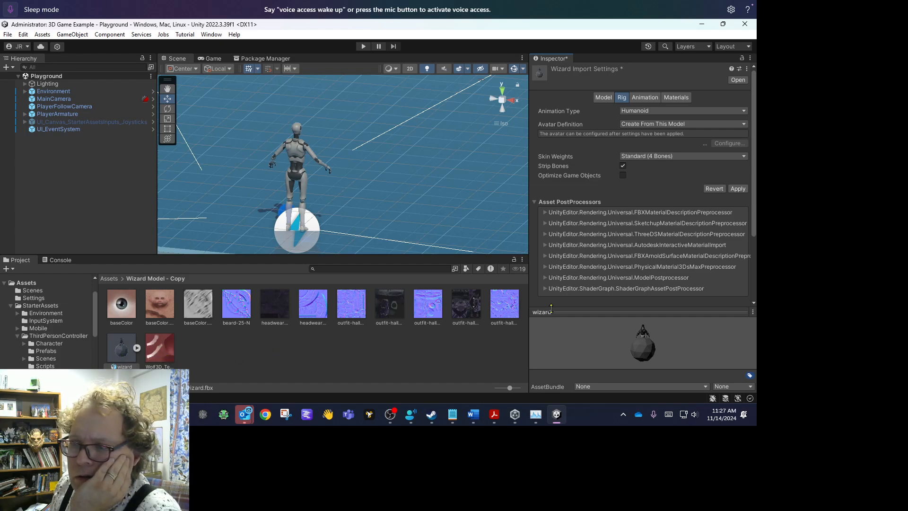
pyautogui.moveTo(550, 312); pyautogui.dragTo(555, 168)
pyautogui.moveTo(631, 287); pyautogui.dragTo(615, 312)
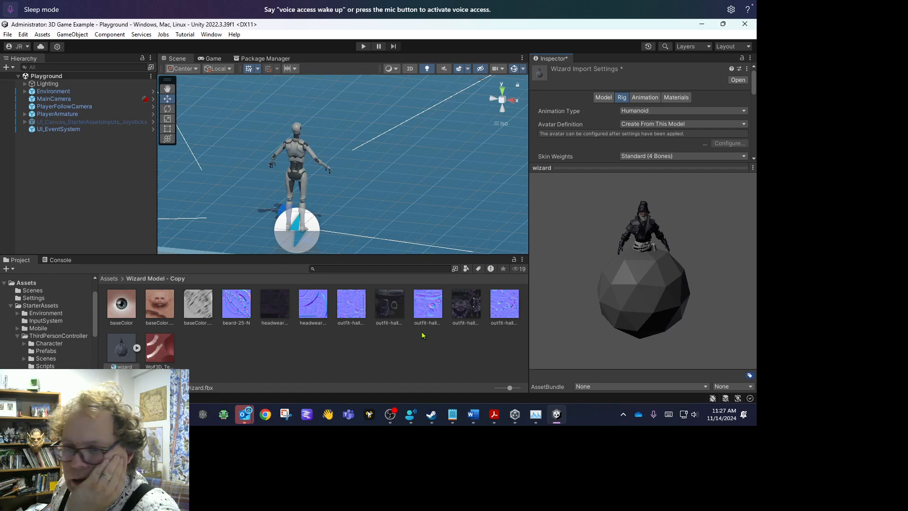
pyautogui.click(238, 349)
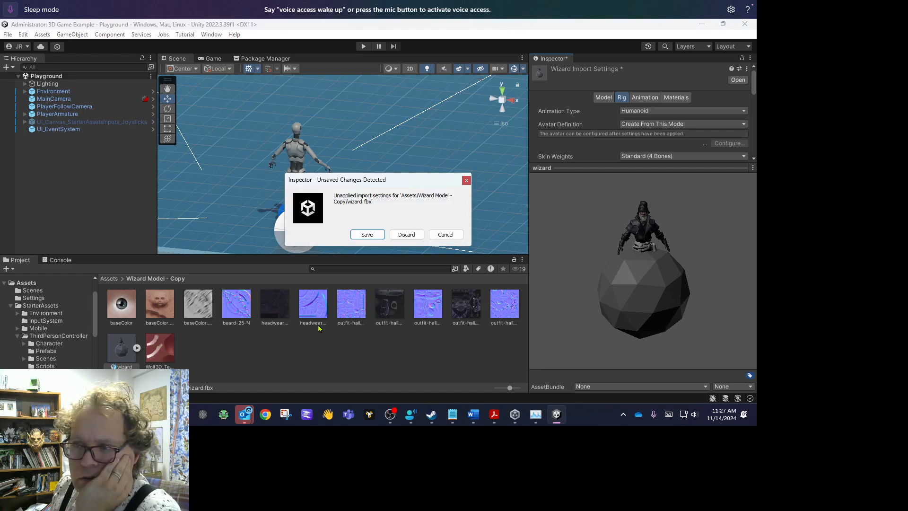
pyautogui.click(367, 235)
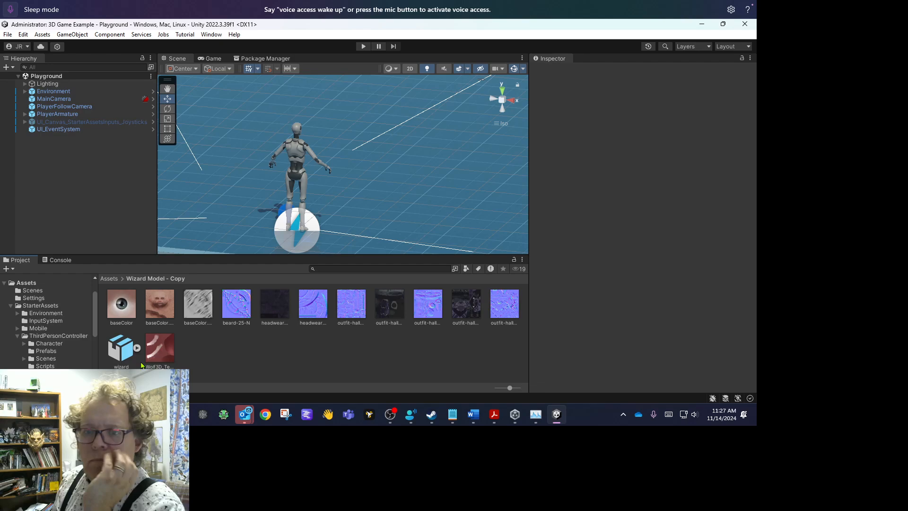
# Try placing the wizard model in the scene beside the player character, and undo the placement
pyautogui.click(121, 349)
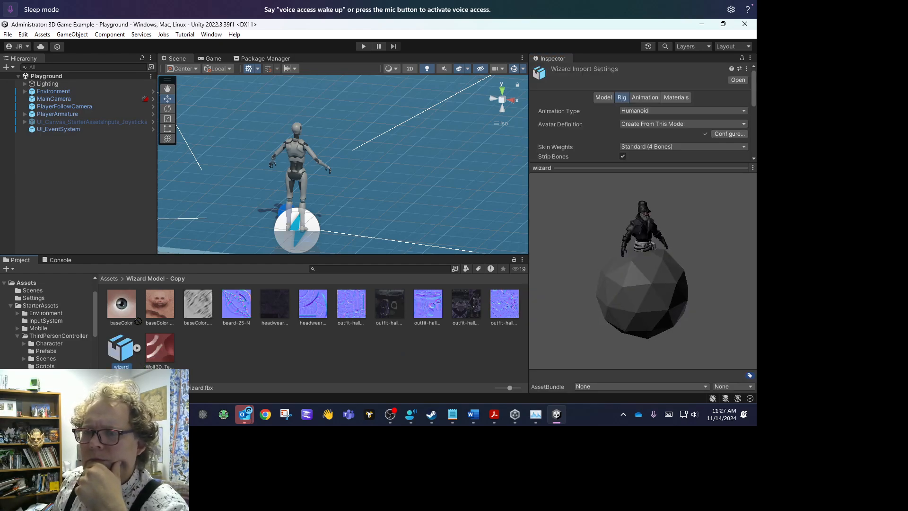
pyautogui.moveTo(121, 349); pyautogui.dragTo(398, 234)
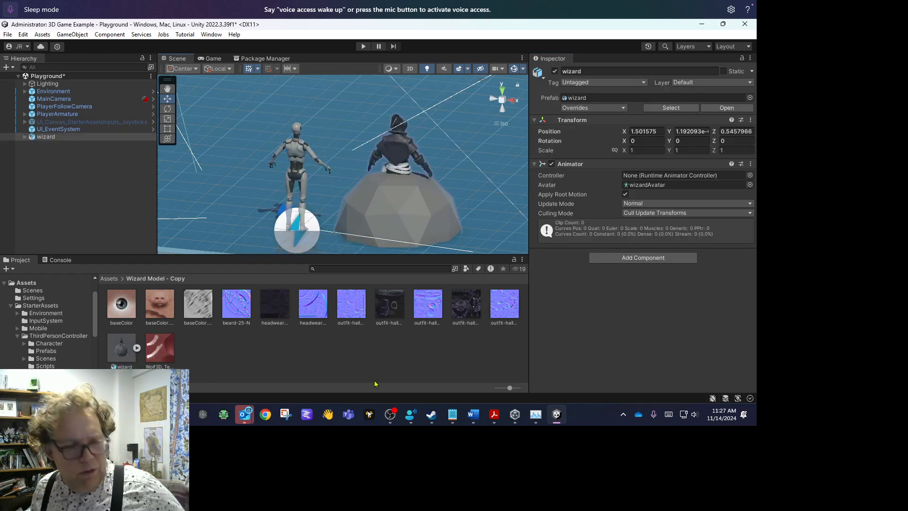
pyautogui.hotkey('ctrl', 'z')
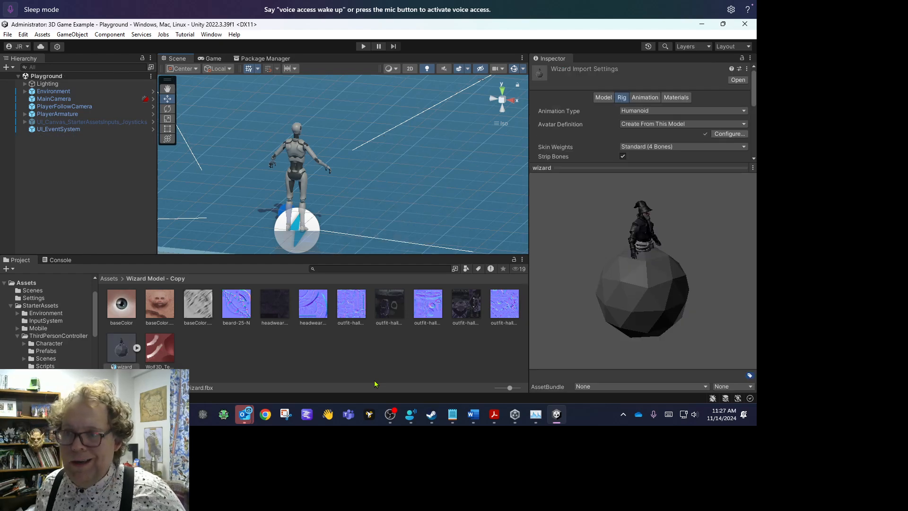
# Import the Wizard Model folder from Documents into the project's Assets folder and fix its textures' normal map settings
pyautogui.click(285, 357)
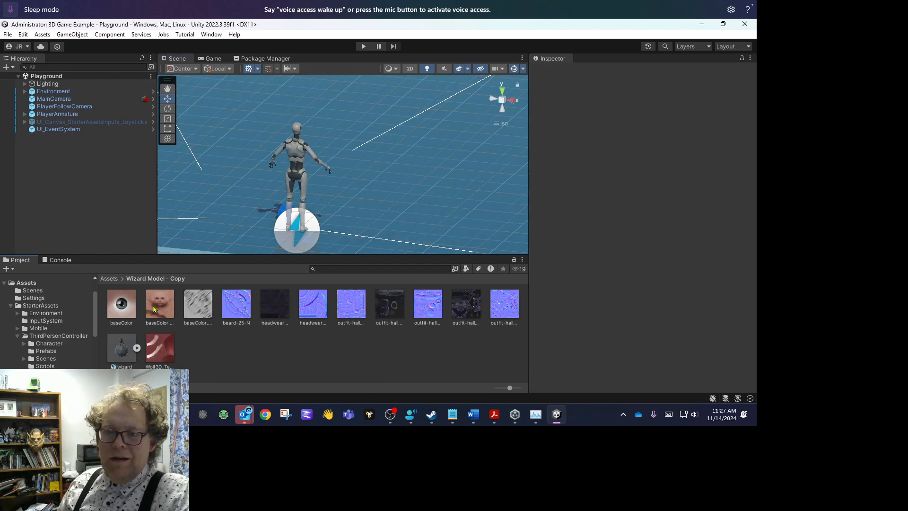
pyautogui.click(110, 278)
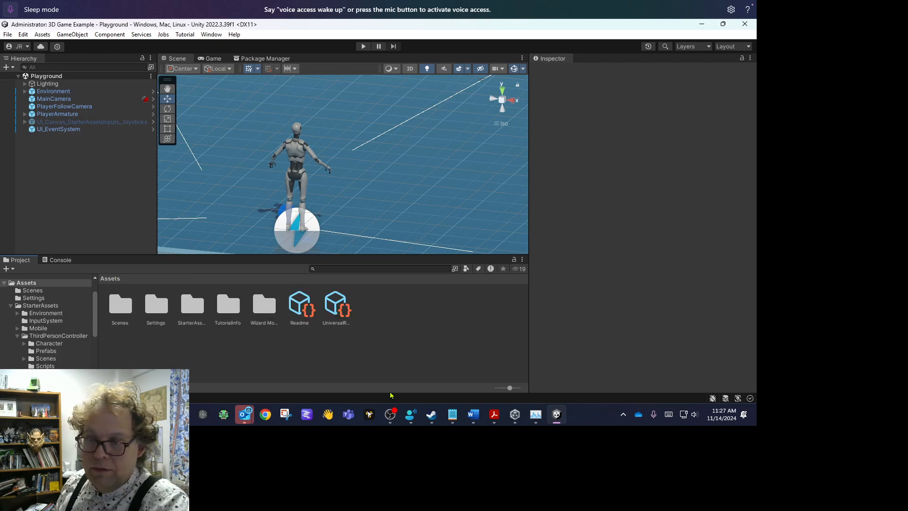
pyautogui.hotkey('alt', 'Tab')
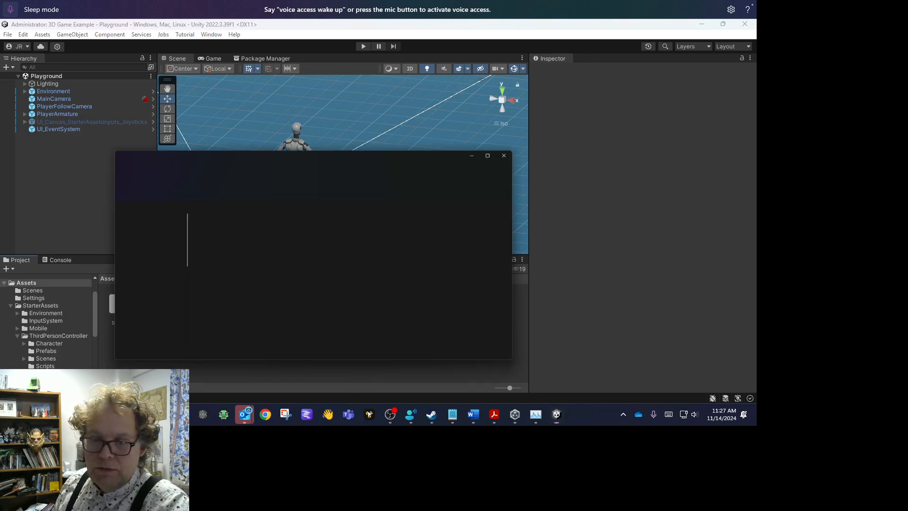
pyautogui.click(277, 205)
pyautogui.moveTo(256, 205); pyautogui.dragTo(307, 367)
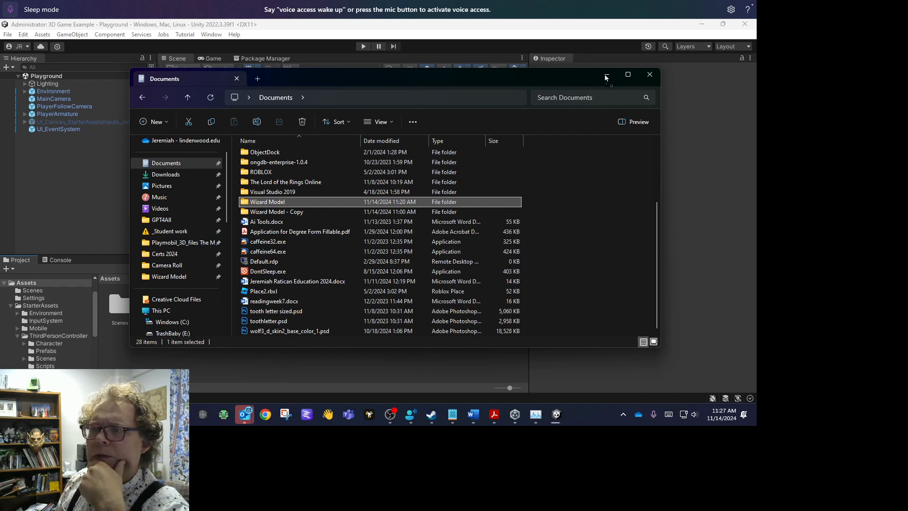
pyautogui.click(333, 362)
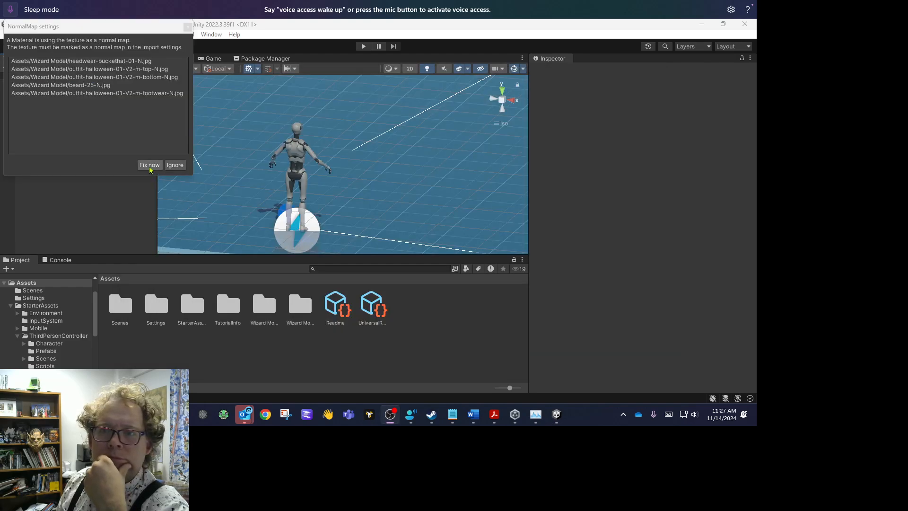
pyautogui.click(150, 166)
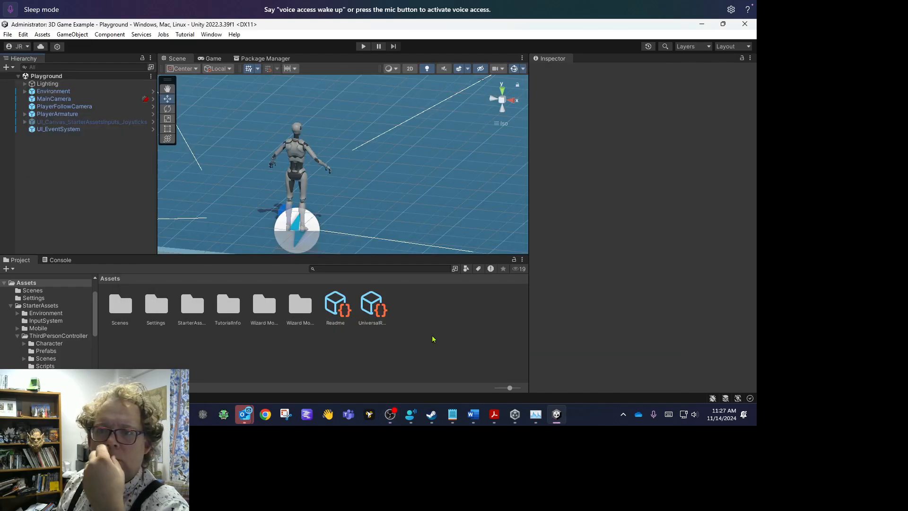
# Open the imported Wizard Model folder and examine the first wizard model in the rotating preview
pyautogui.click(300, 307)
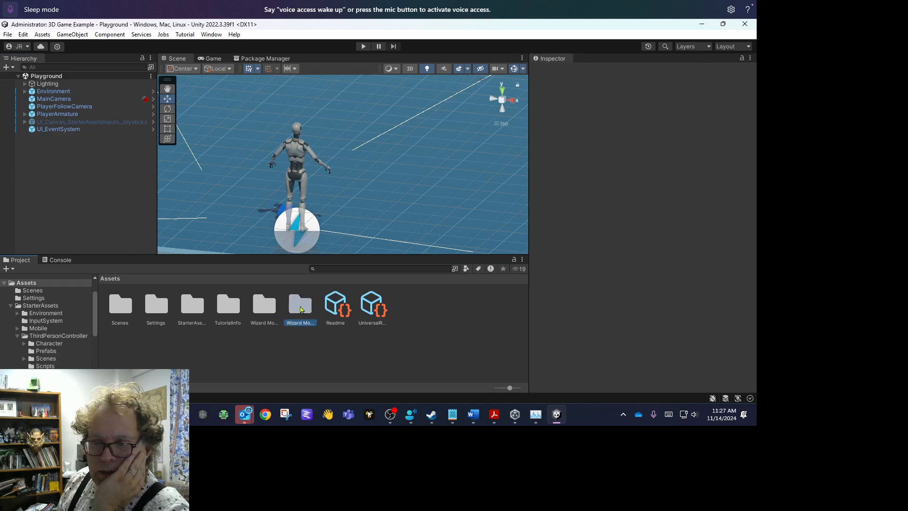
pyautogui.doubleClick(263, 306)
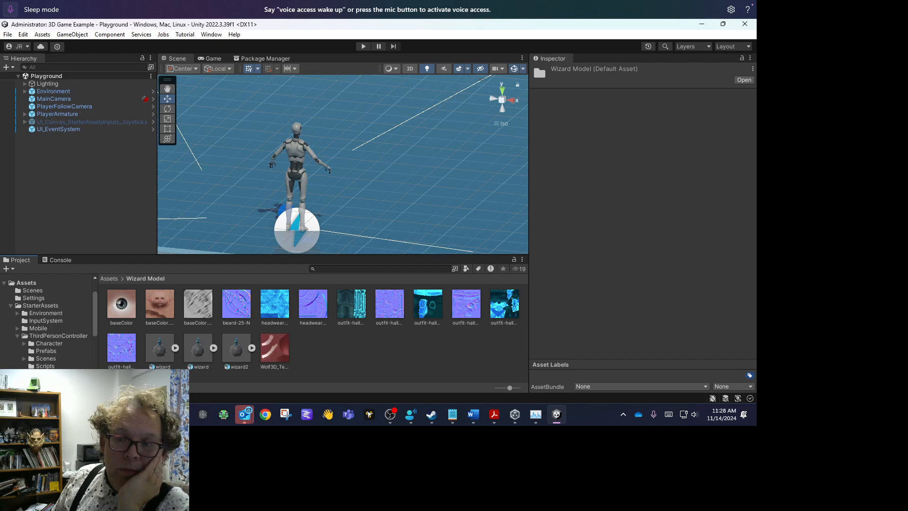
pyautogui.click(153, 353)
pyautogui.moveTo(725, 299); pyautogui.dragTo(664, 312)
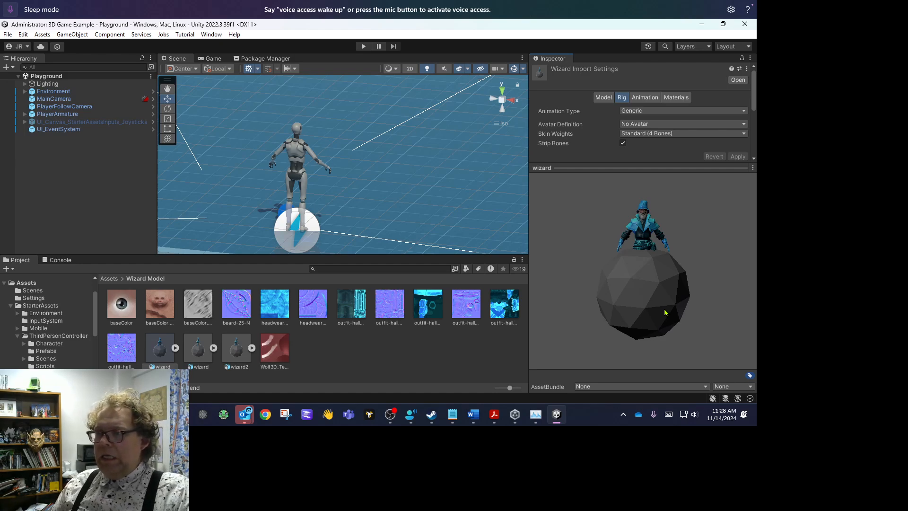
pyautogui.moveTo(670, 310); pyautogui.dragTo(691, 313)
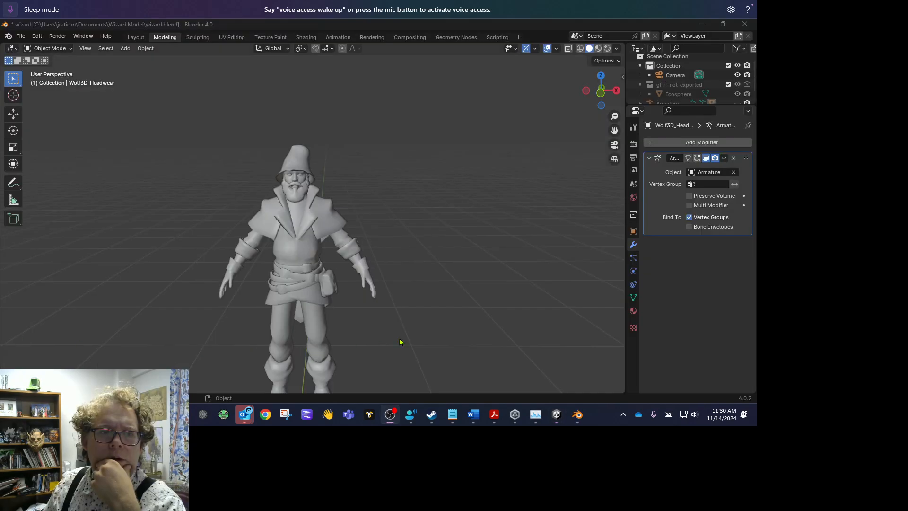
# Delete the Icosphere object from the glTF_not_exported collection and unhide the wizard's armature
pyautogui.moveTo(399, 338); pyautogui.dragTo(418, 274, button='middle')
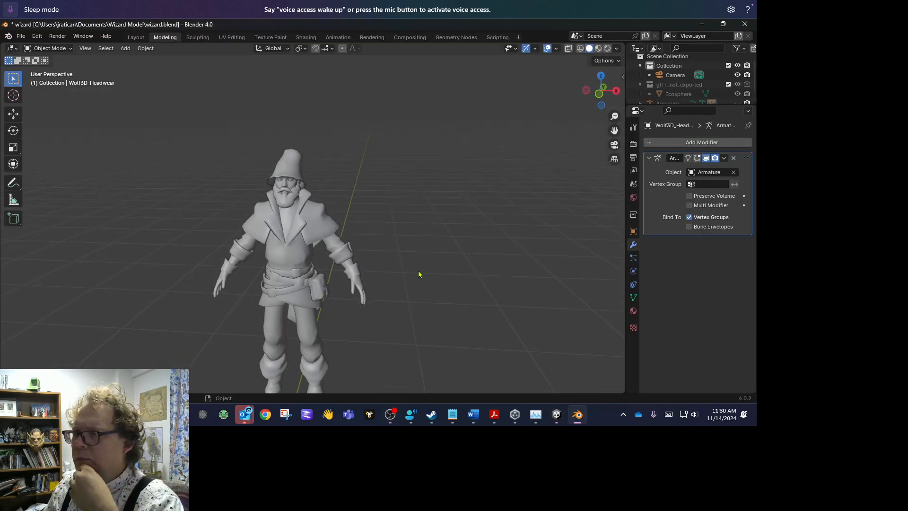
pyautogui.scroll(-3, 418, 274)
pyautogui.click(680, 94)
pyautogui.scroll(-1, 682, 93)
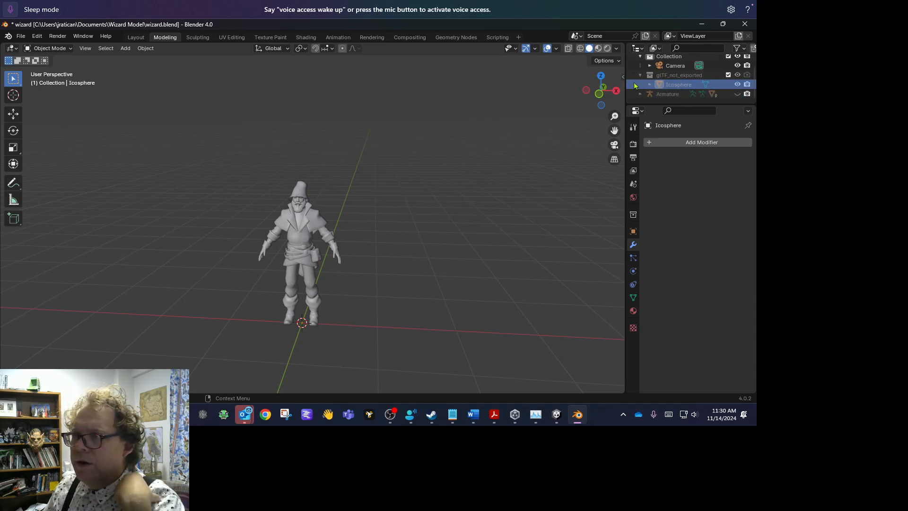
pyautogui.rightClick(680, 86)
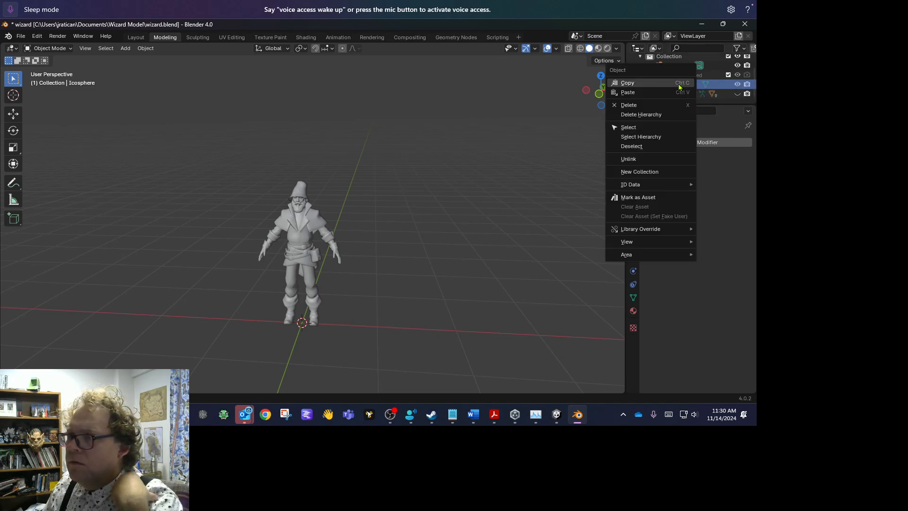
pyautogui.click(628, 105)
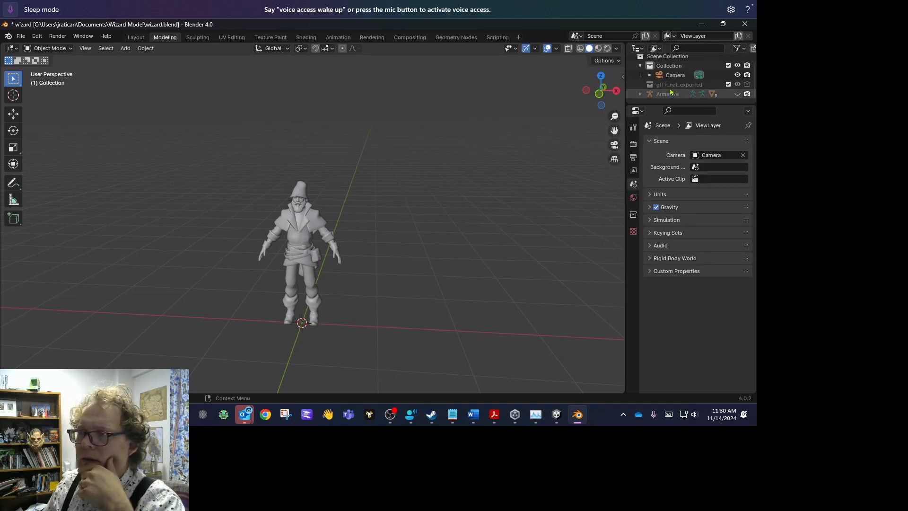
pyautogui.hotkey('alt', 'h')
pyautogui.moveTo(419, 328); pyautogui.dragTo(392, 338, button='middle')
pyautogui.scroll(-2, 415, 311)
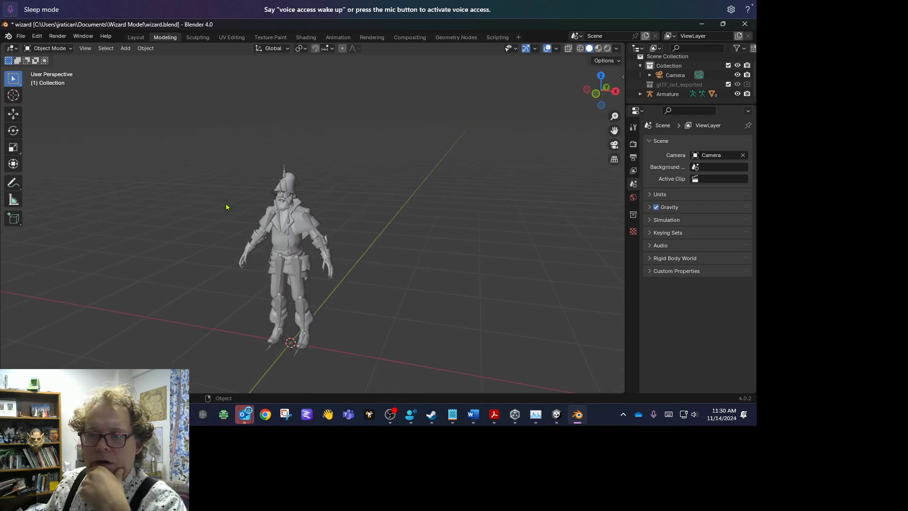
# Export the scene as FBX to the Wizard Model folder, overwriting wizard2.fbx
pyautogui.click(21, 36)
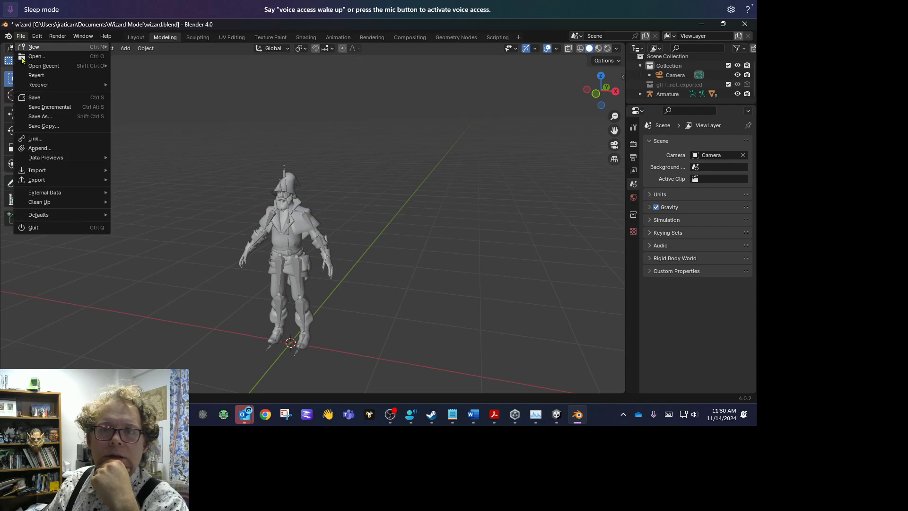
pyautogui.moveTo(67, 180)
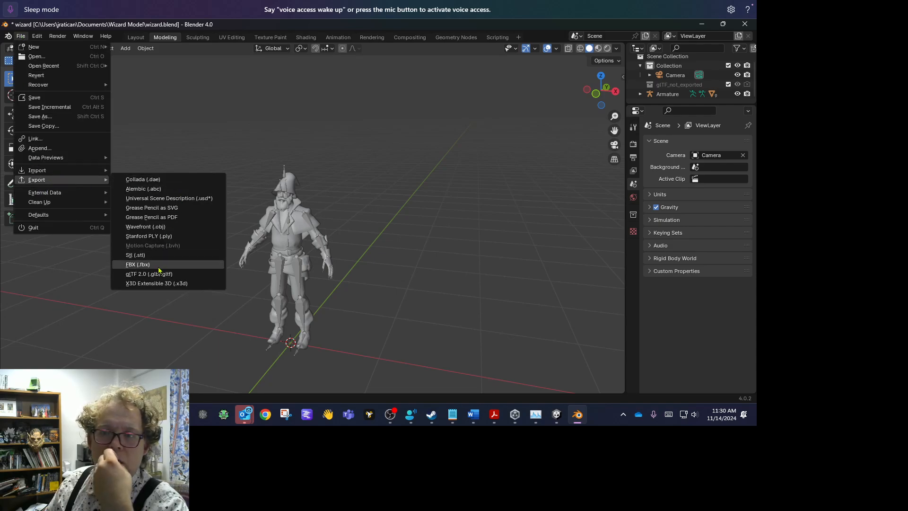
pyautogui.click(159, 270)
pyautogui.click(270, 139)
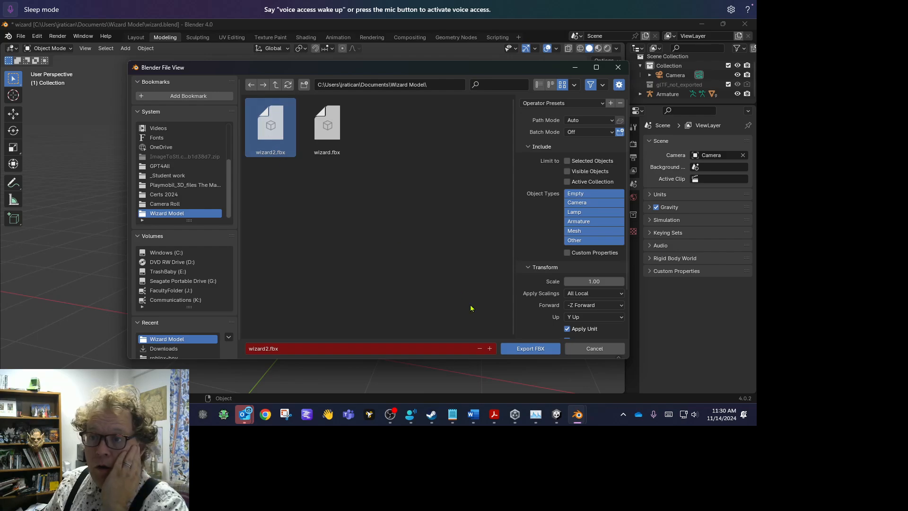
pyautogui.click(531, 348)
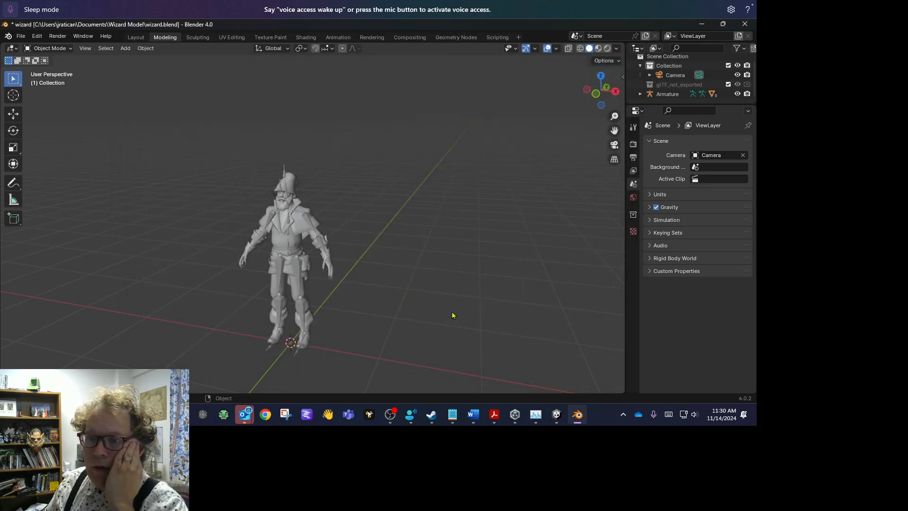
pyautogui.moveTo(416, 312); pyautogui.dragTo(373, 311, button='middle')
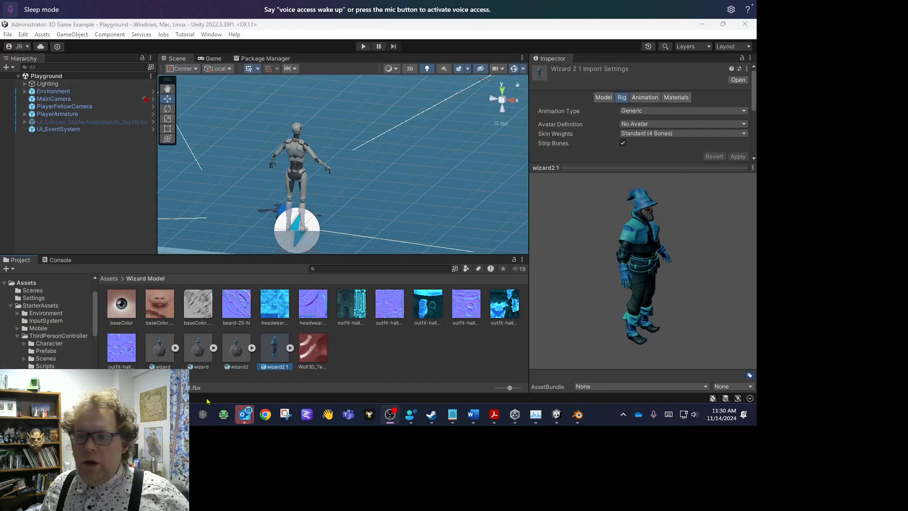
# Inspect the wizard2 1 model in the import preview and set its rig's animation type to Humanoid
pyautogui.moveTo(605, 302); pyautogui.dragTo(560, 285)
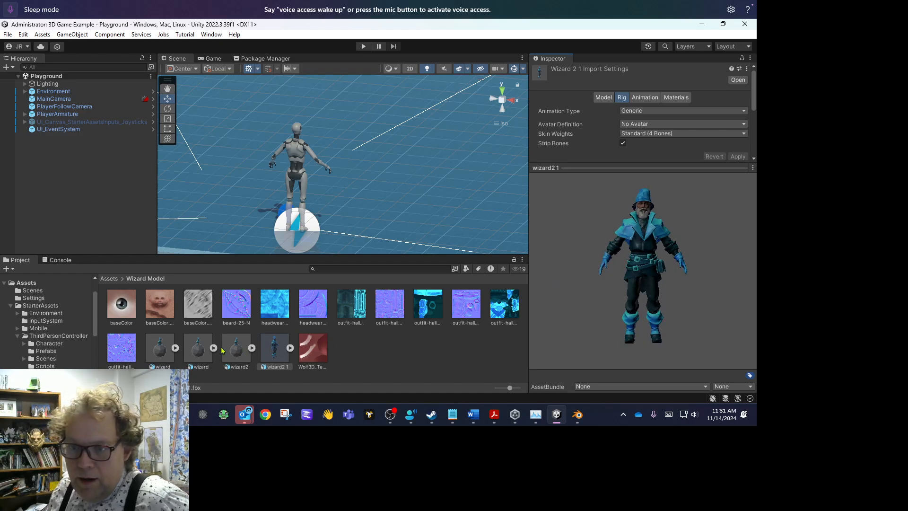
pyautogui.click(235, 351)
pyautogui.click(275, 349)
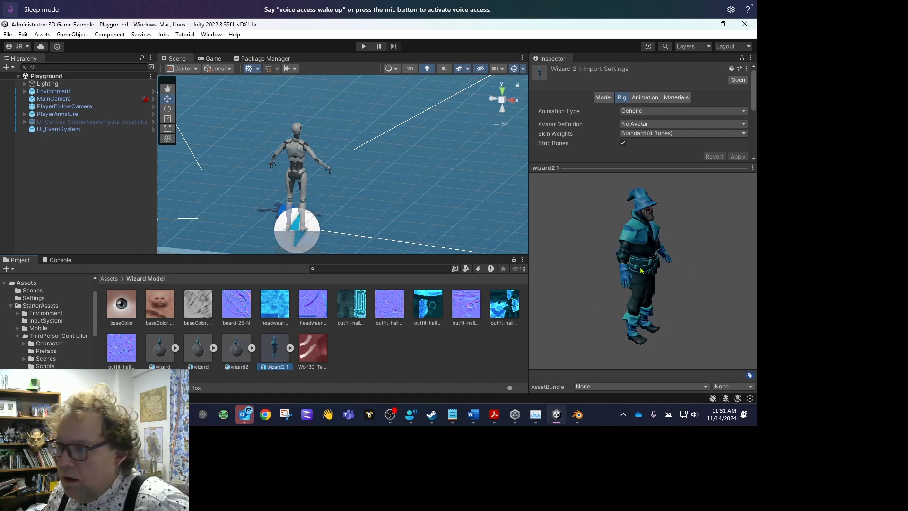
pyautogui.moveTo(611, 264); pyautogui.dragTo(656, 298)
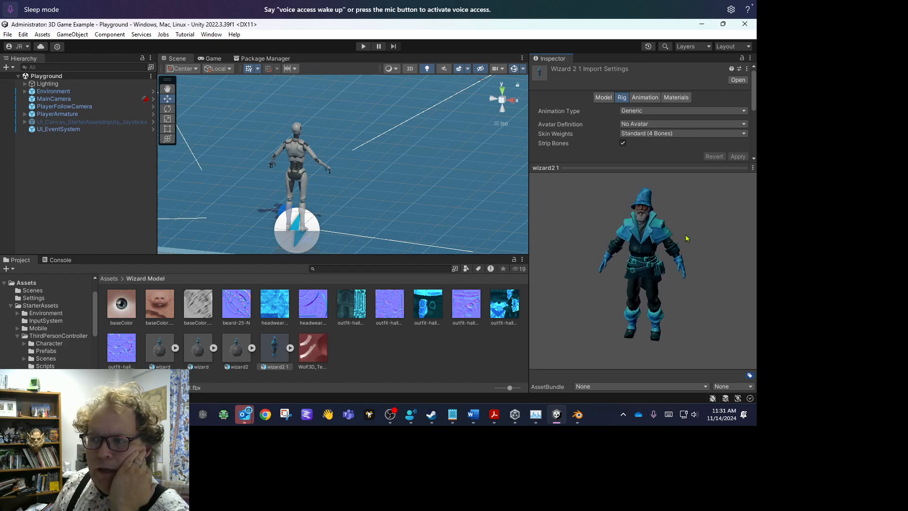
pyautogui.moveTo(686, 238); pyautogui.dragTo(646, 194)
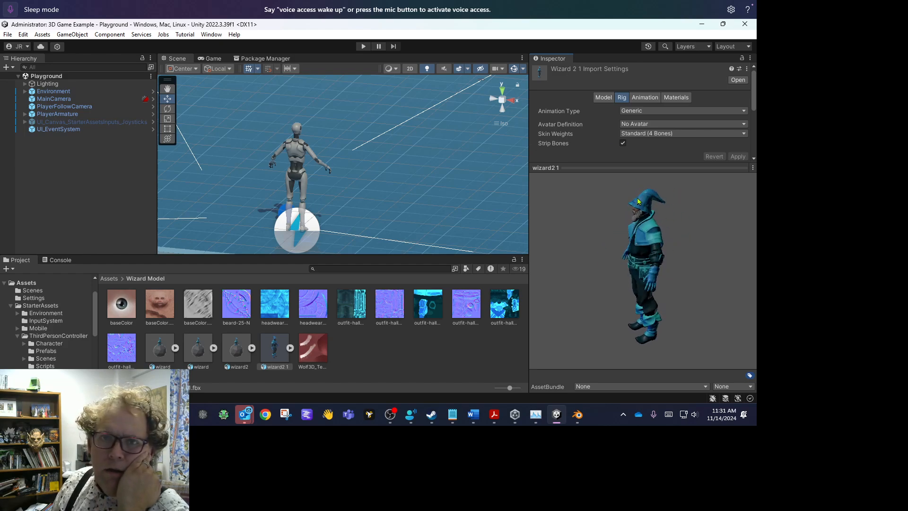
pyautogui.moveTo(672, 259); pyautogui.dragTo(753, 238)
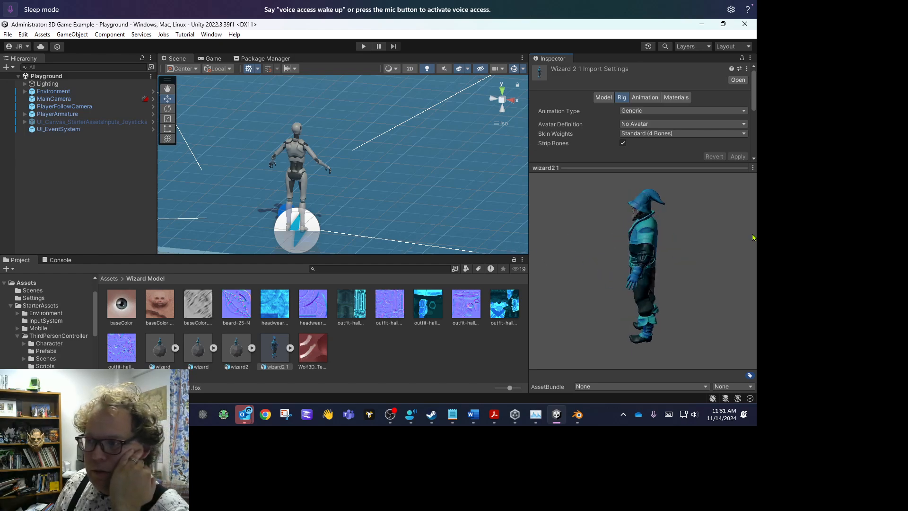
pyautogui.moveTo(602, 286); pyautogui.dragTo(725, 262)
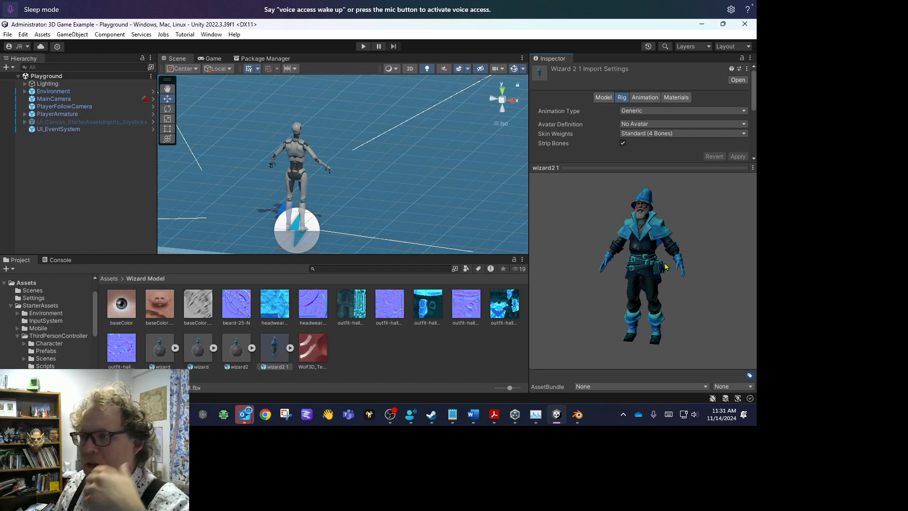
pyautogui.click(642, 112)
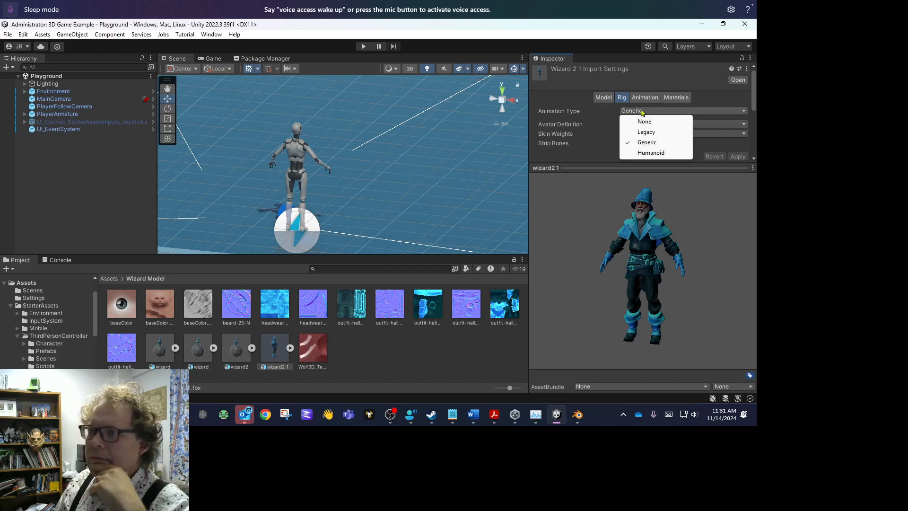
pyautogui.click(636, 153)
# Examine the humanoid wizard2 1 model from several angles in the rotating preview
pyautogui.moveTo(622, 283); pyautogui.dragTo(639, 298)
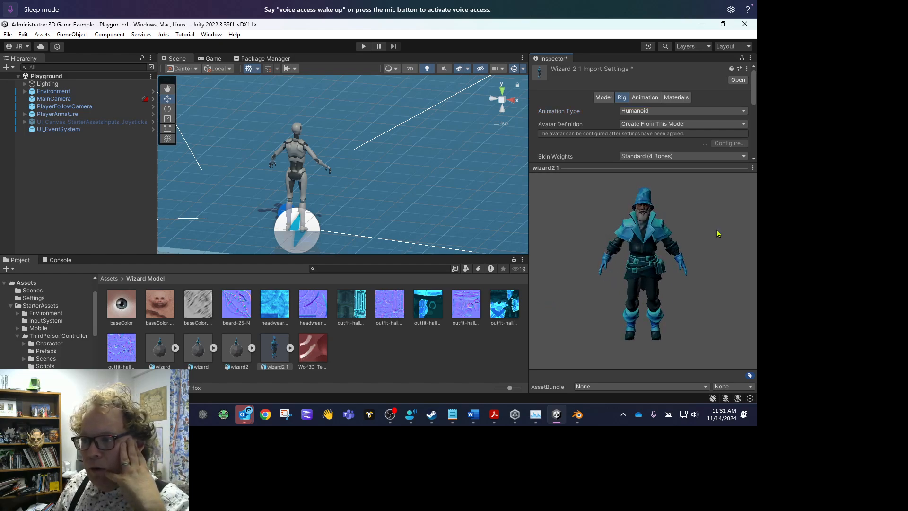
pyautogui.moveTo(701, 299); pyautogui.dragTo(653, 292)
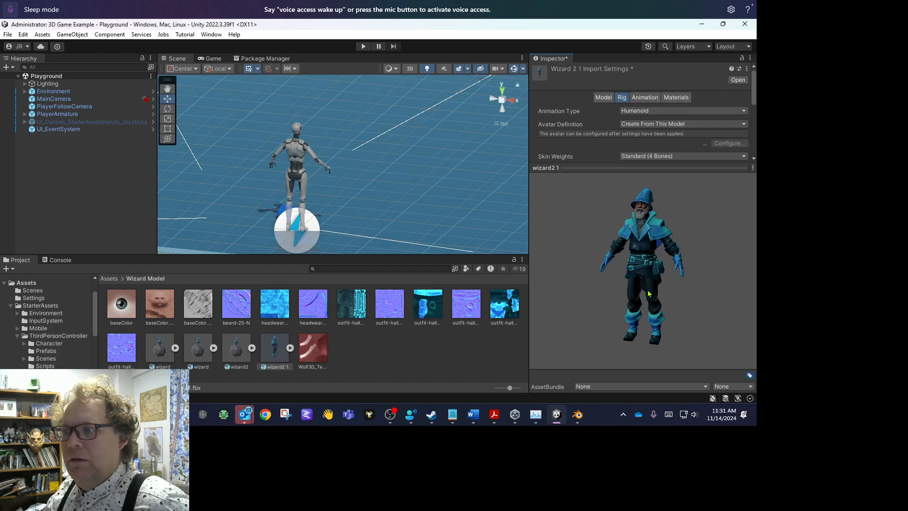
pyautogui.moveTo(648, 294)
pyautogui.mouseDown()
pyautogui.moveTo(716, 291)
pyautogui.moveTo(657, 296)
pyautogui.mouseUp()
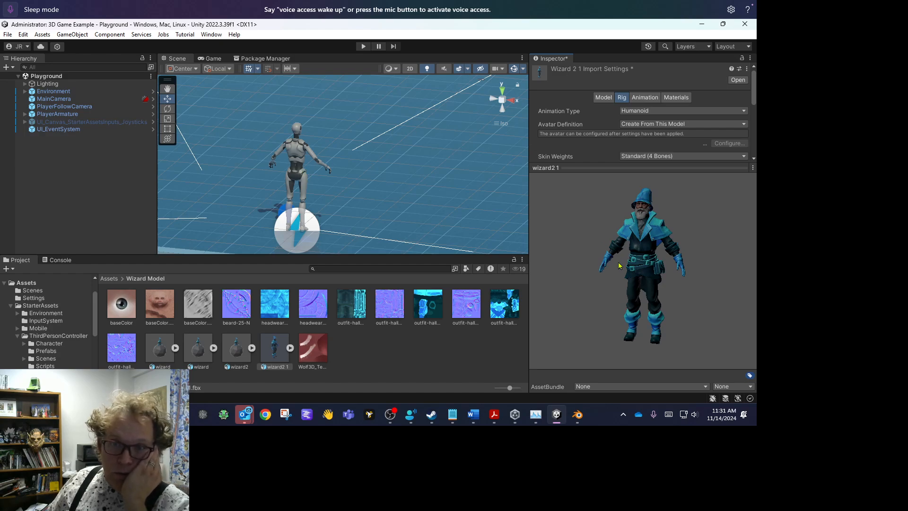
pyautogui.moveTo(619, 266); pyautogui.dragTo(644, 285)
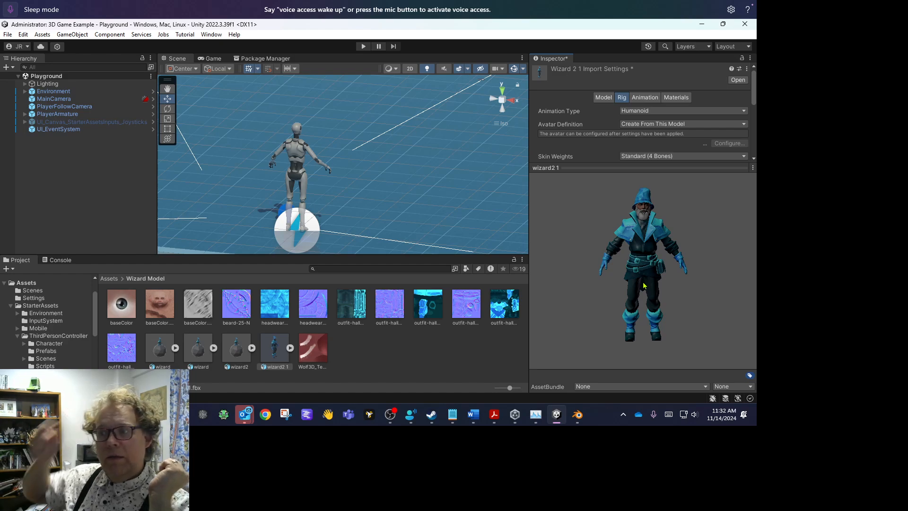
pyautogui.moveTo(644, 285); pyautogui.dragTo(651, 223)
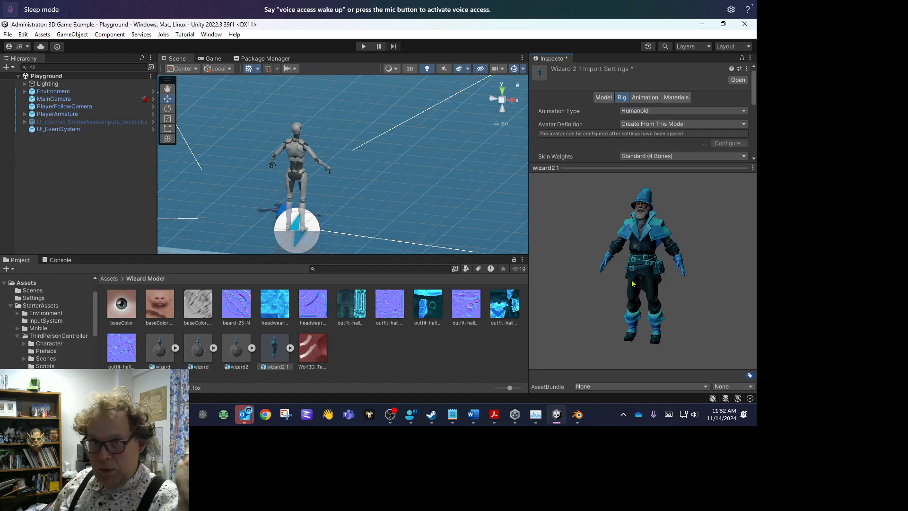
pyautogui.moveTo(633, 284)
pyautogui.mouseDown()
pyautogui.moveTo(661, 296)
pyautogui.moveTo(592, 285)
pyautogui.moveTo(676, 293)
pyautogui.moveTo(632, 292)
pyautogui.mouseUp()
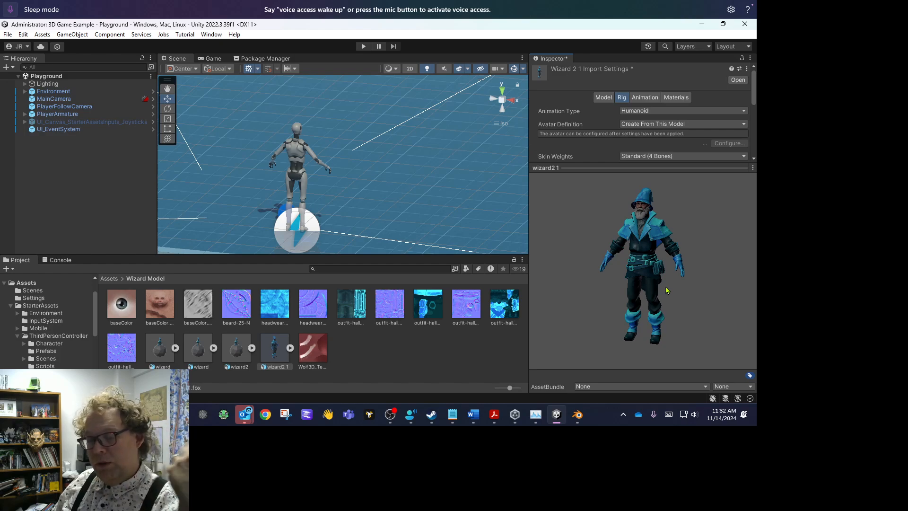
pyautogui.moveTo(667, 290); pyautogui.dragTo(742, 308)
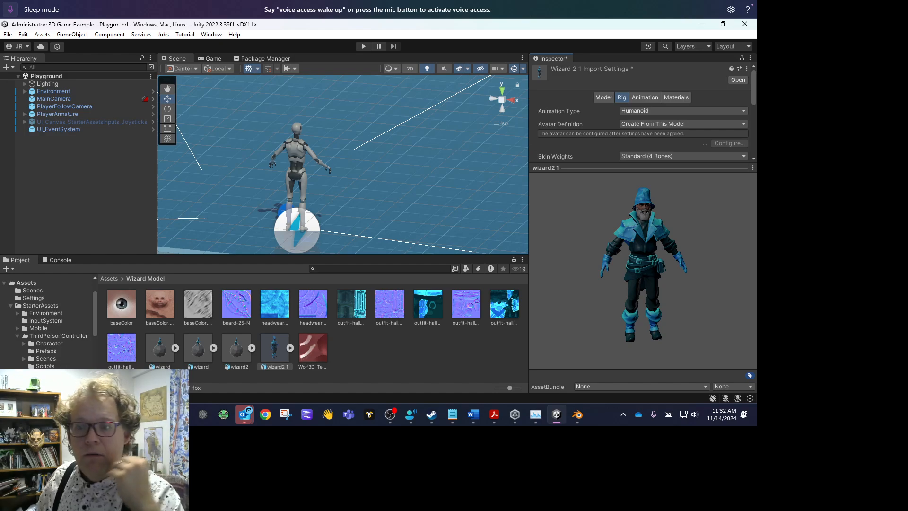
pyautogui.moveTo(632, 298); pyautogui.dragTo(619, 288)
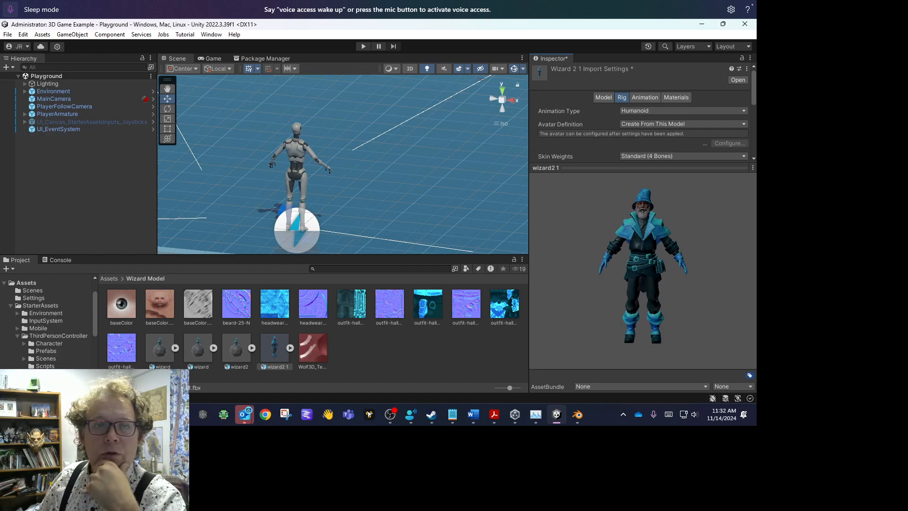